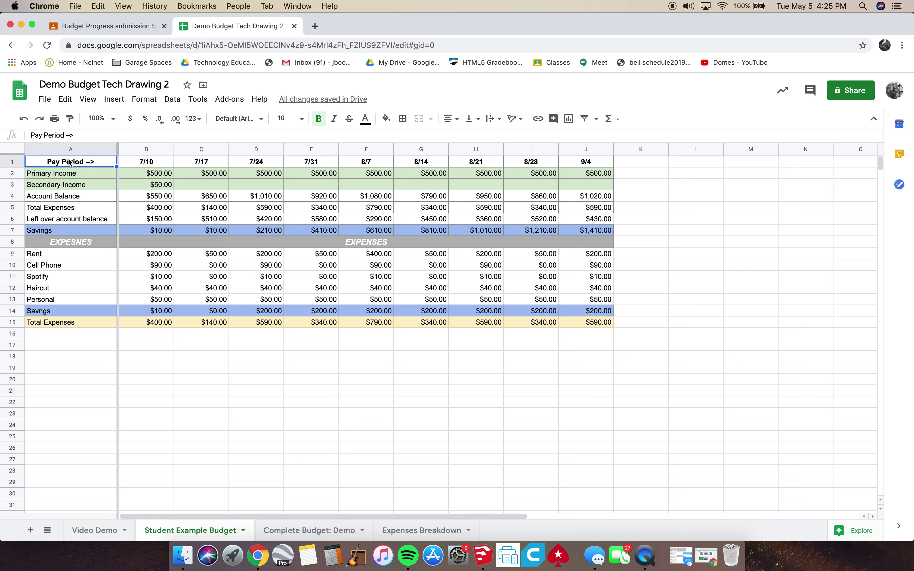
- Inspect the formulas in the Savings and Left over account balance cells for the 7/10 pay period
left_click(163, 231)
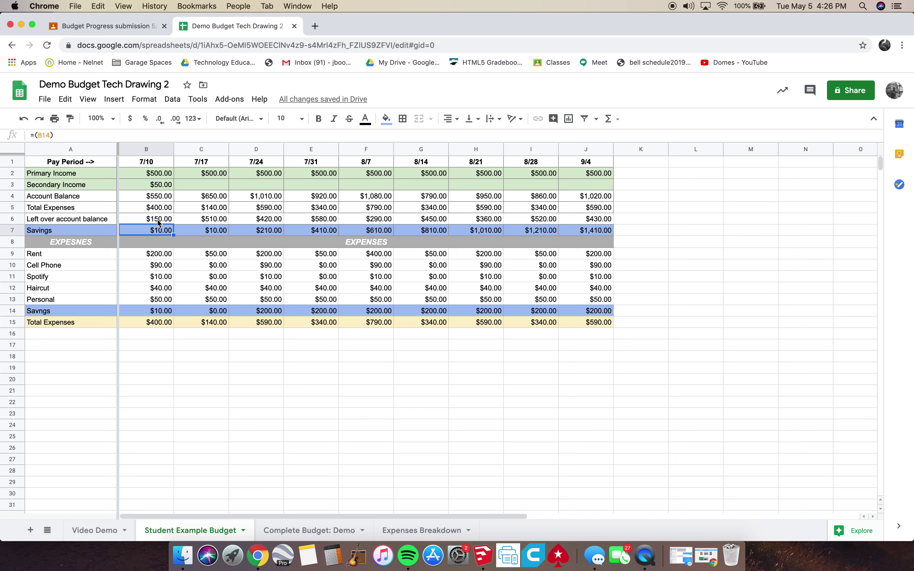
left_click(159, 222)
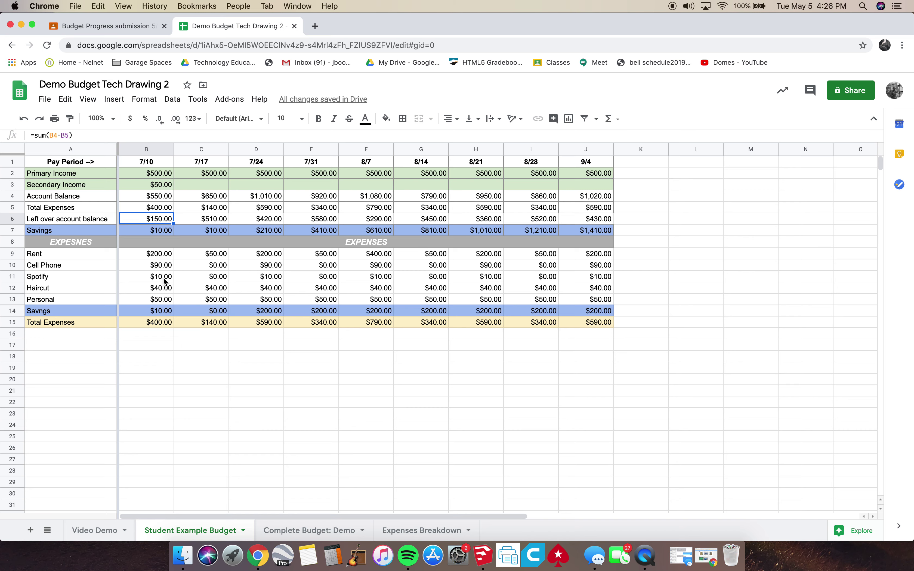
left_click(165, 219)
left_click(158, 220)
- Start a conditional formatting rule for the Left over account balance values in B6:J6
left_click_drag(158, 221, 585, 221)
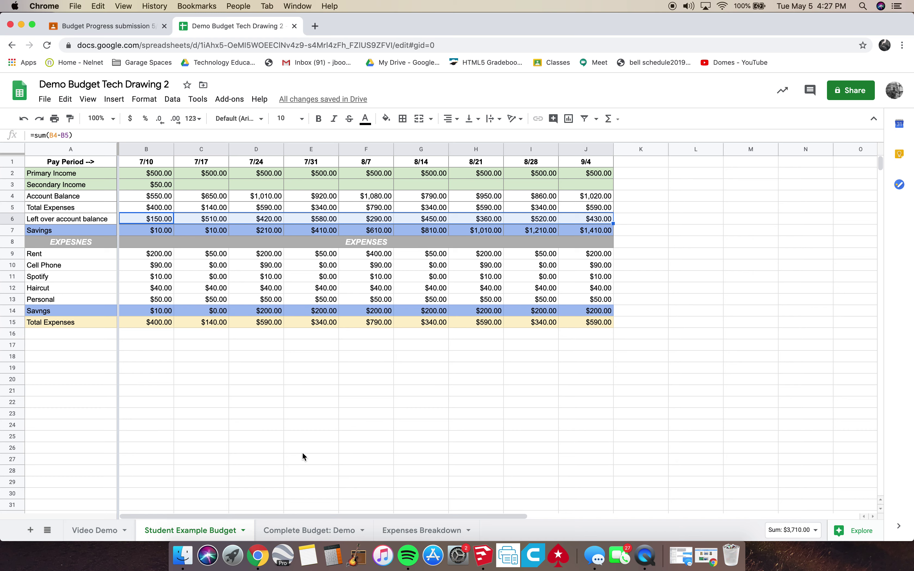
left_click_drag(351, 520, 284, 503)
left_click_drag(165, 222, 582, 223)
right_click(155, 222)
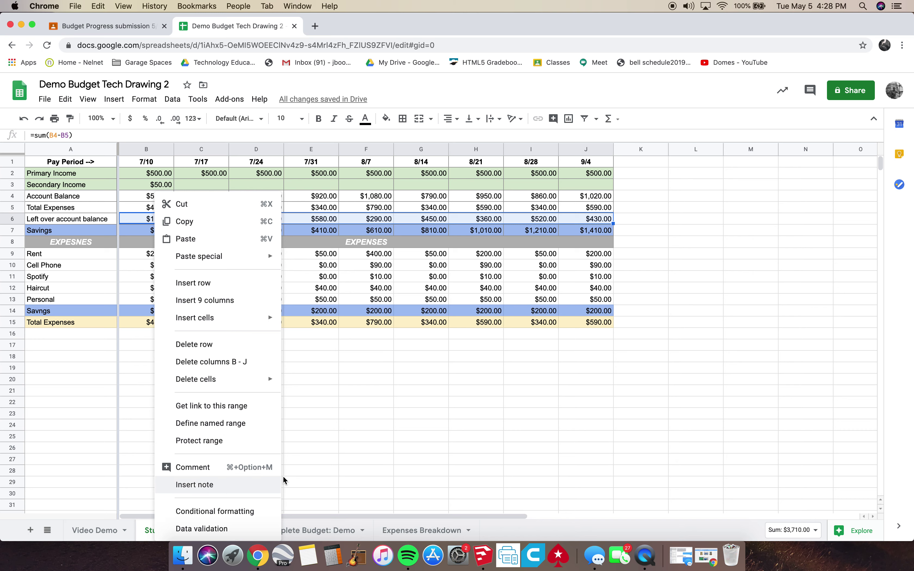
left_click(308, 435)
left_click_drag(157, 220, 578, 220)
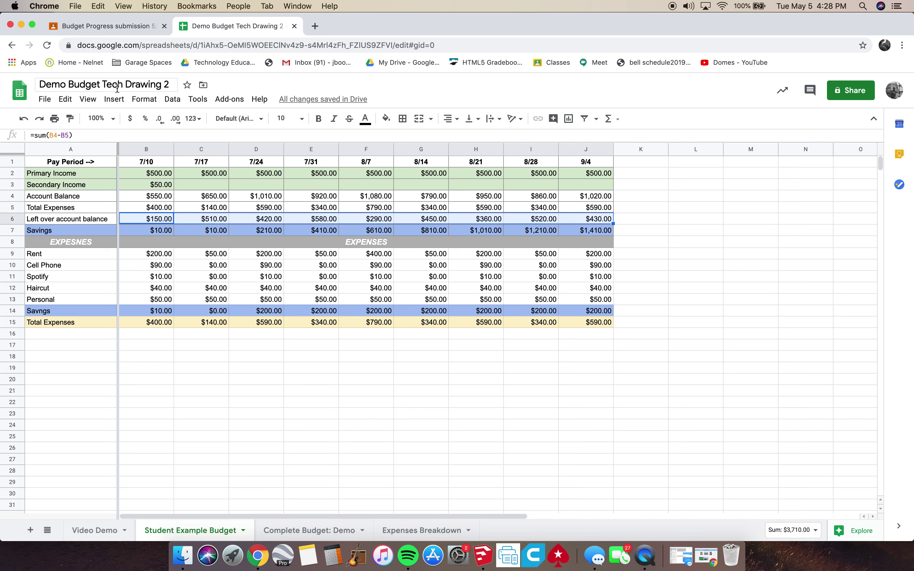
left_click(151, 103)
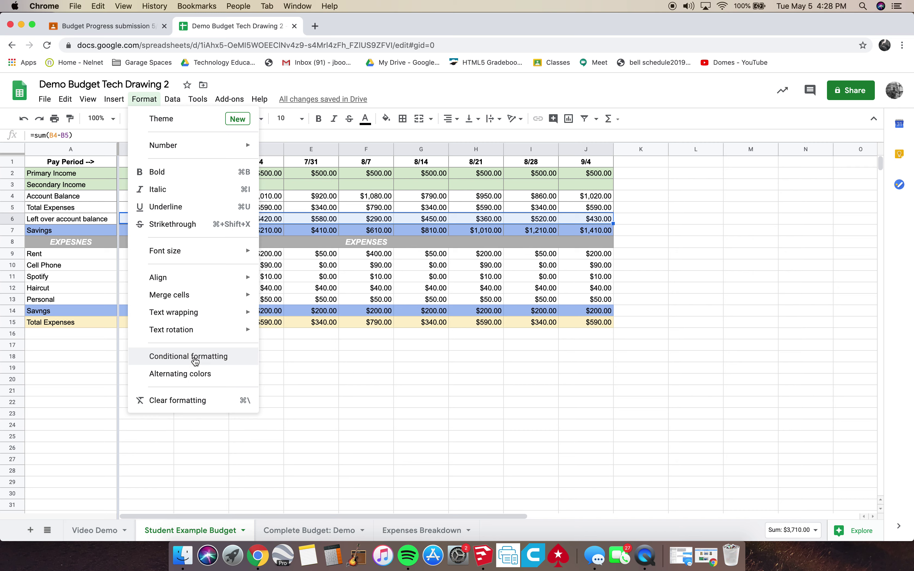
left_click(195, 357)
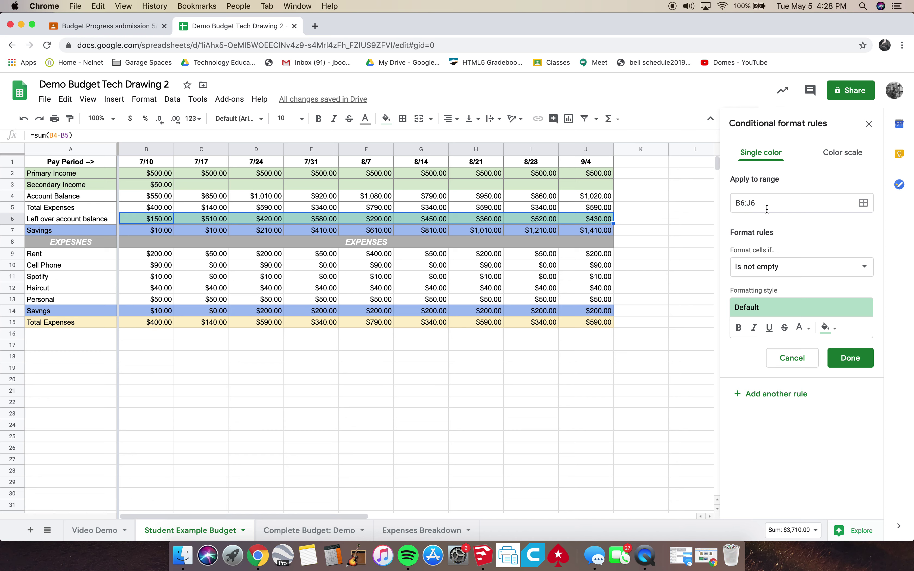
- Set the rule to format cells that are less than or equal to 0
left_click(795, 269)
scroll(791, 325, "down", 2)
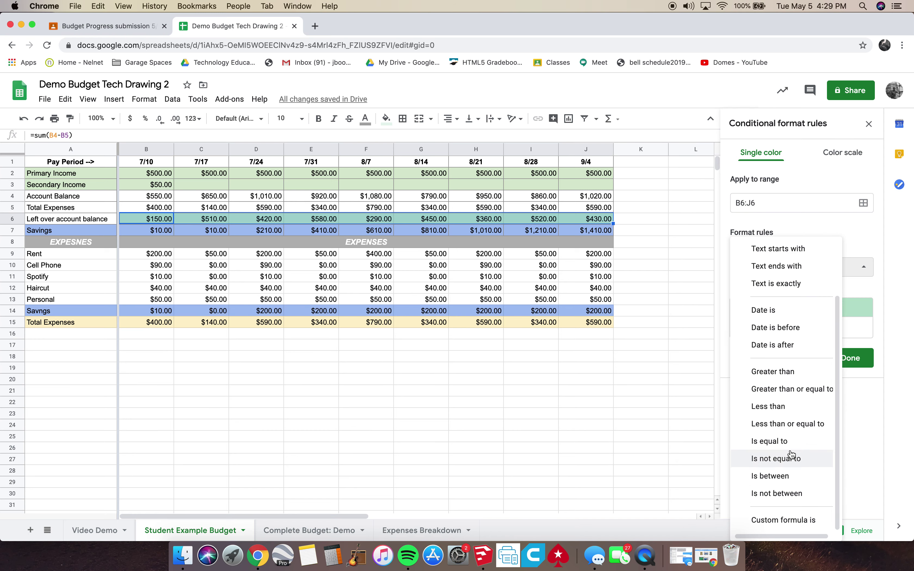
scroll(797, 407, "up", 2)
left_click(866, 269)
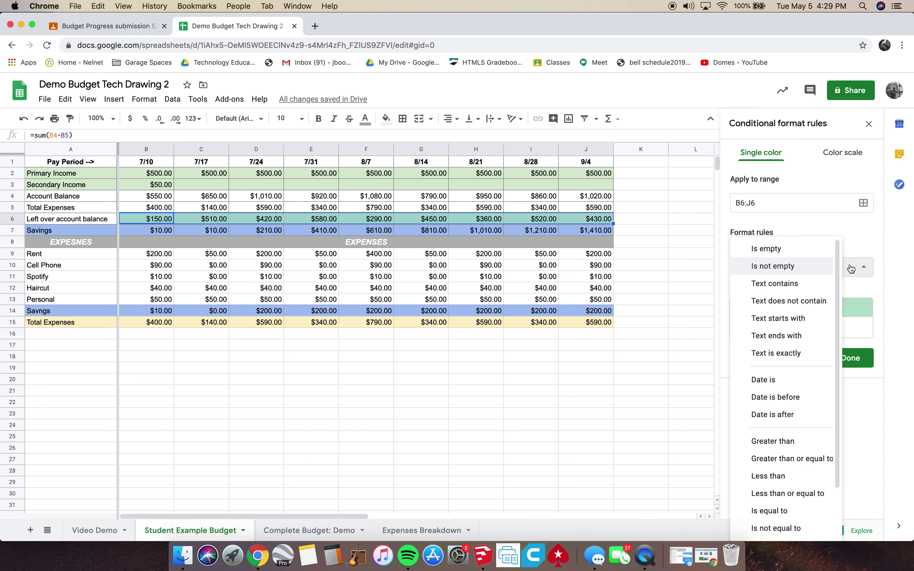
left_click_drag(838, 249, 832, 326)
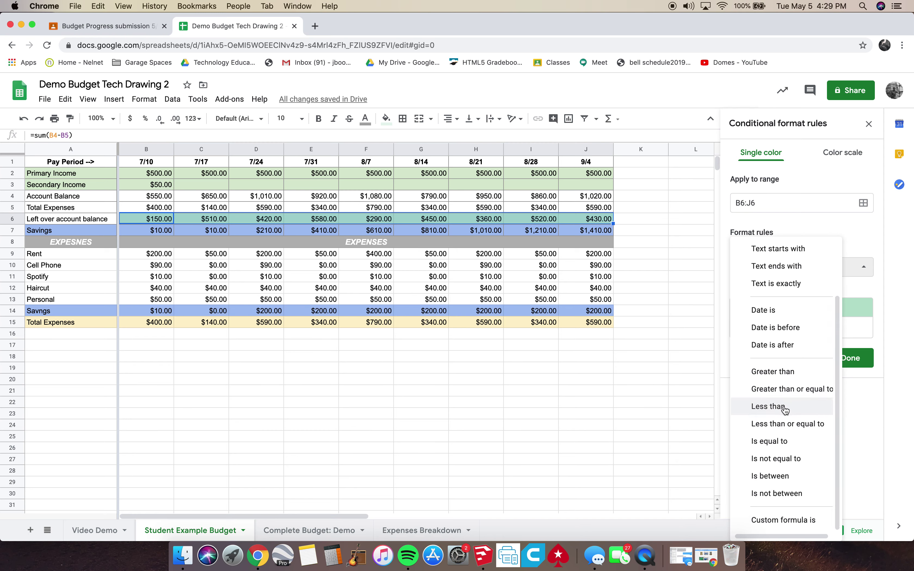
left_click(790, 426)
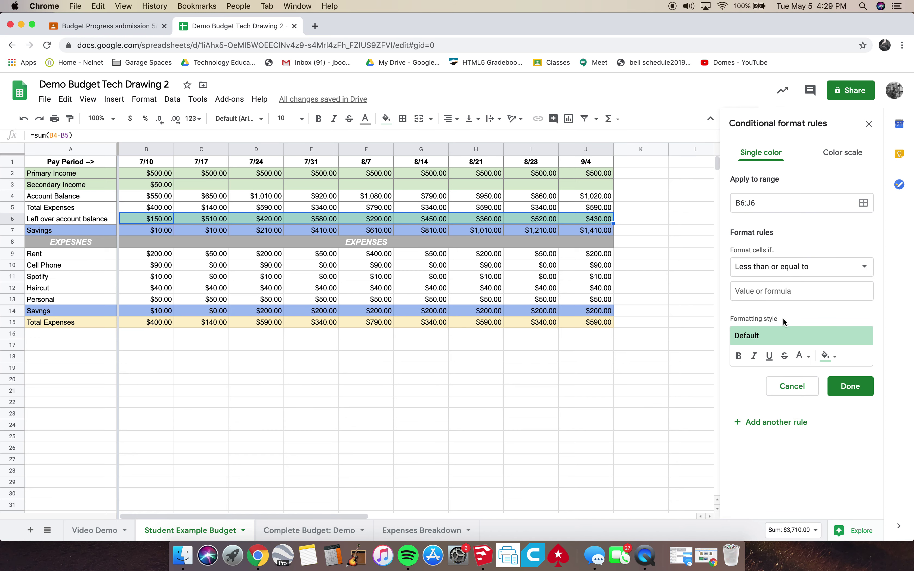
left_click(788, 291)
type("0")
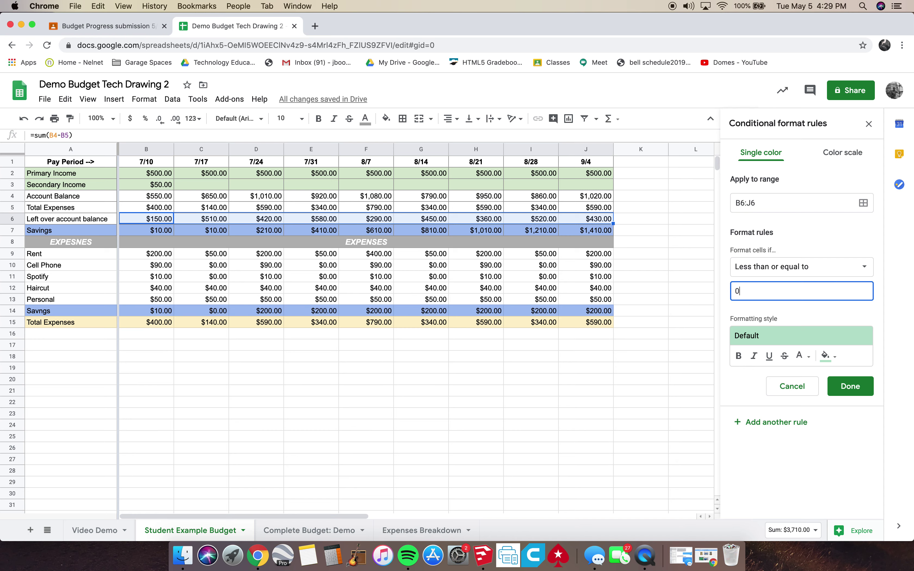
- Give the rule a red fill with white text and save it
left_click(836, 359)
left_click(730, 201)
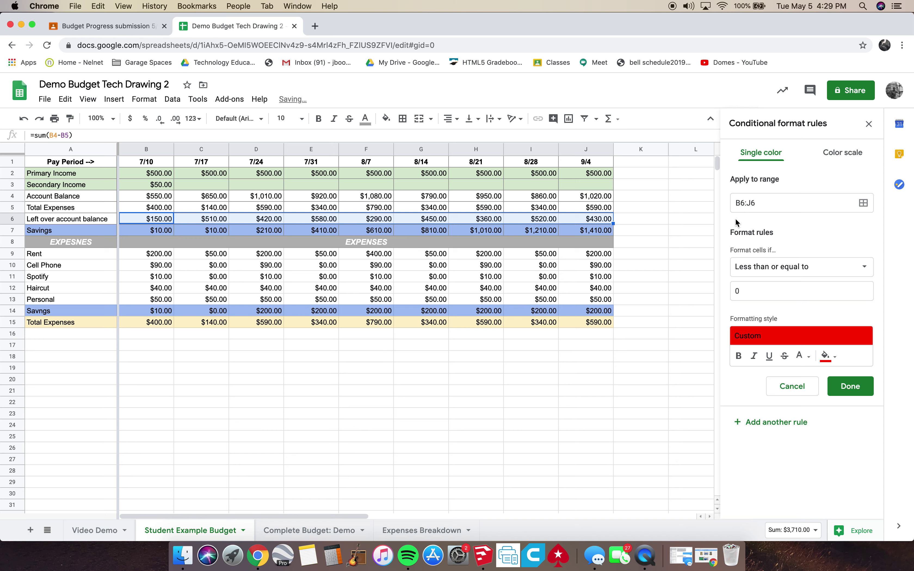
left_click(803, 357)
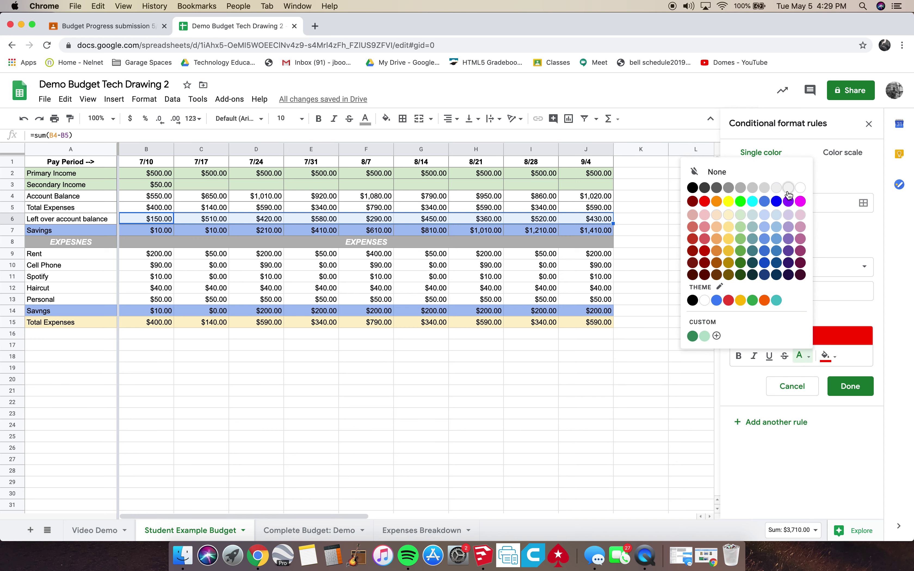
left_click(800, 188)
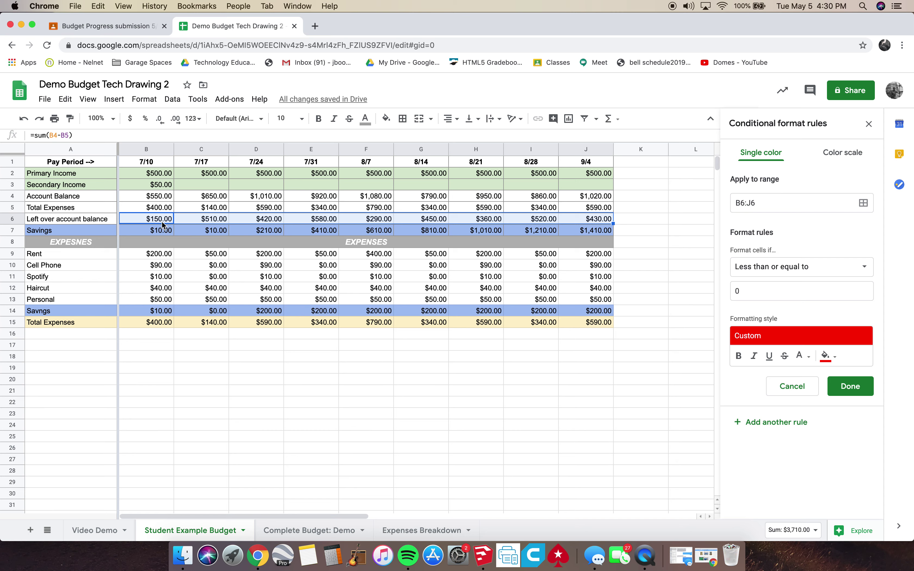
left_click(856, 394)
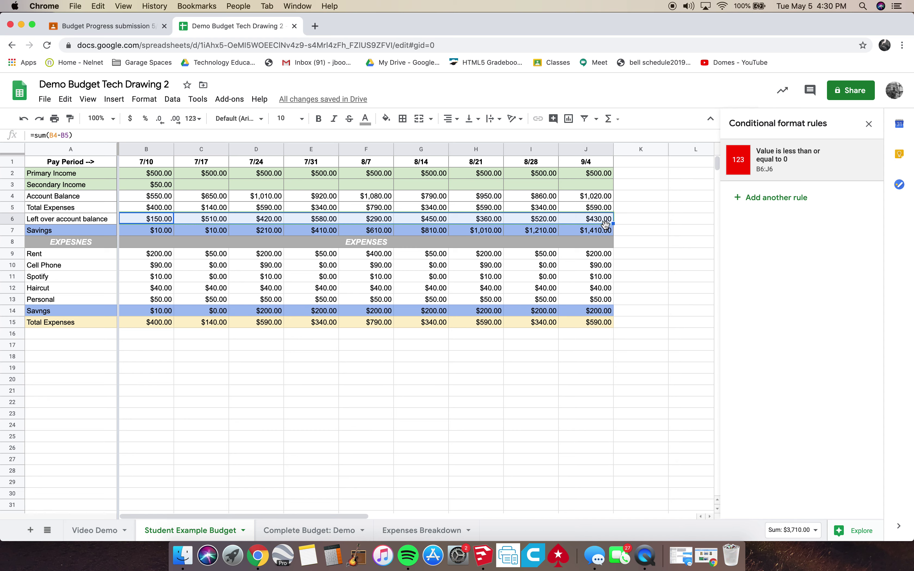
- Test the rule by setting the 7/10 rent in B9 to 400
left_click(165, 257)
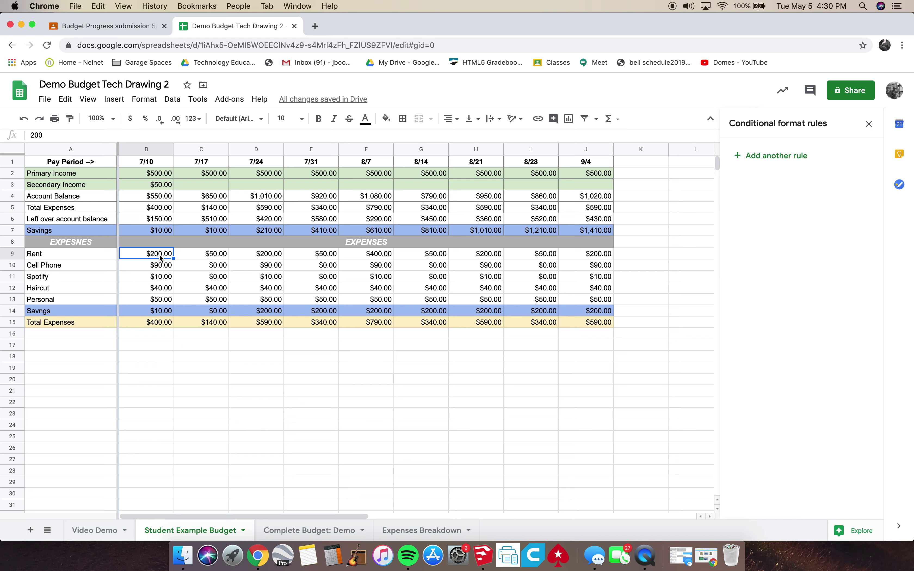
type("400")
key("Return")
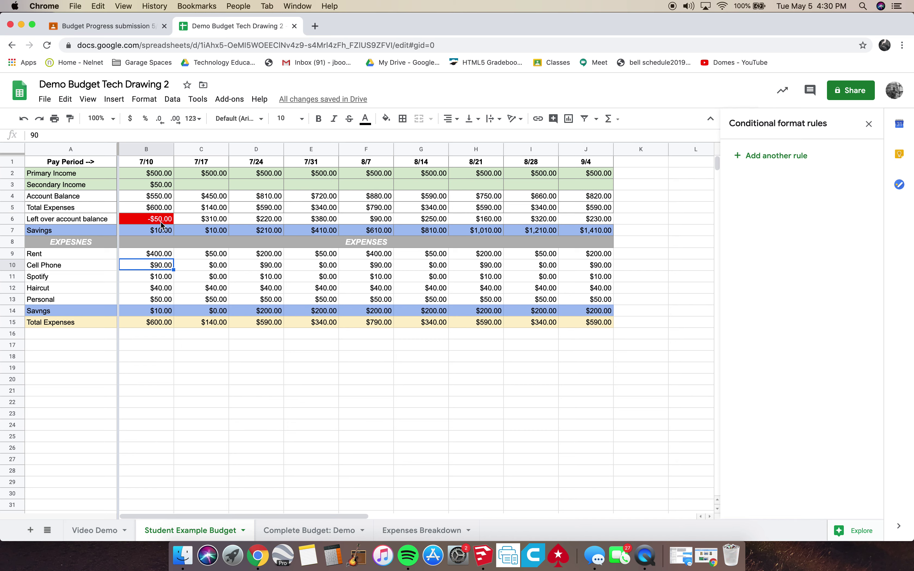
- Set the 7/10 rent in B9 back to 200
left_click(162, 255)
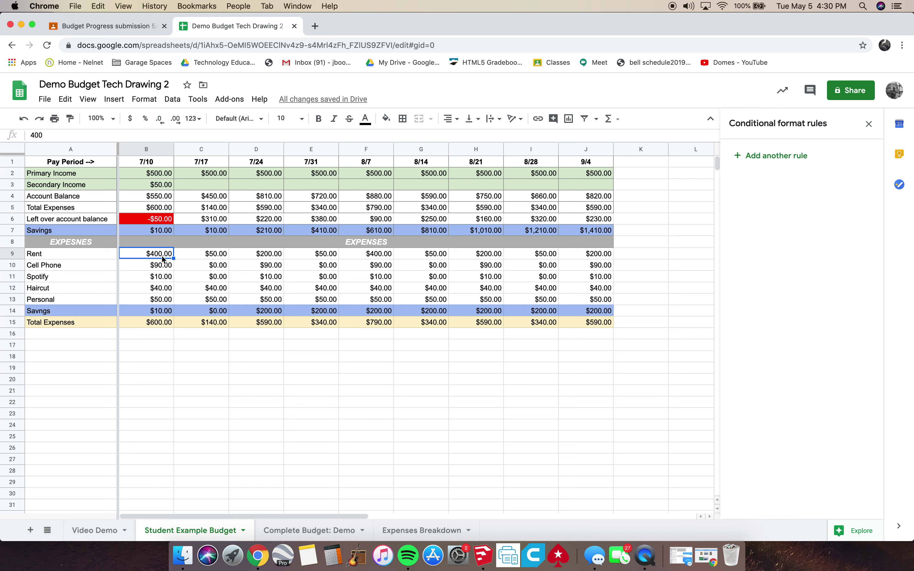
left_click_drag(161, 265, 163, 300)
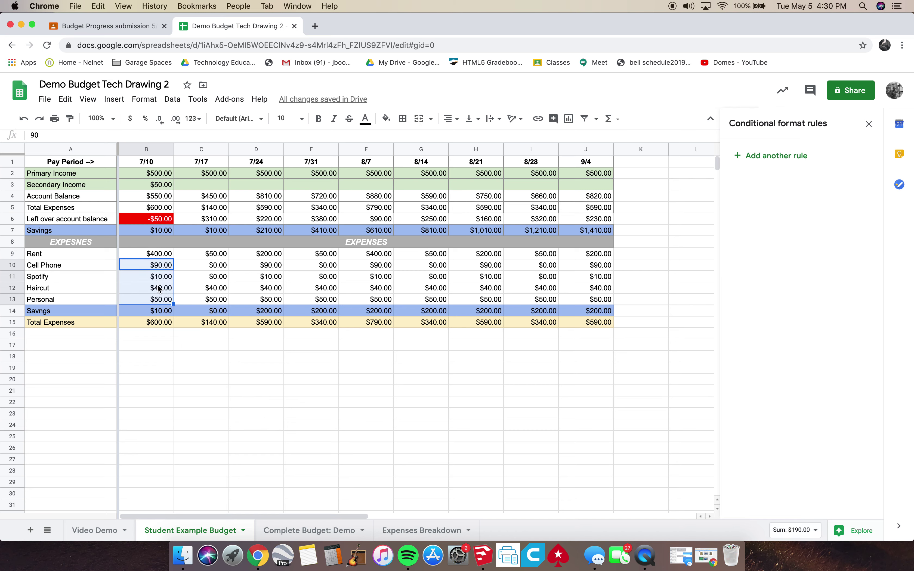
left_click(157, 256)
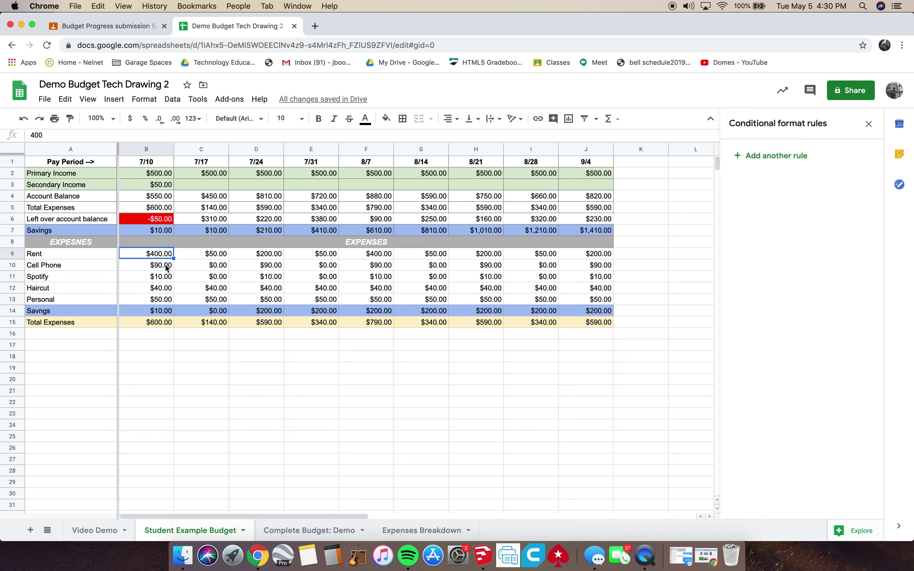
type("200")
key("Return")
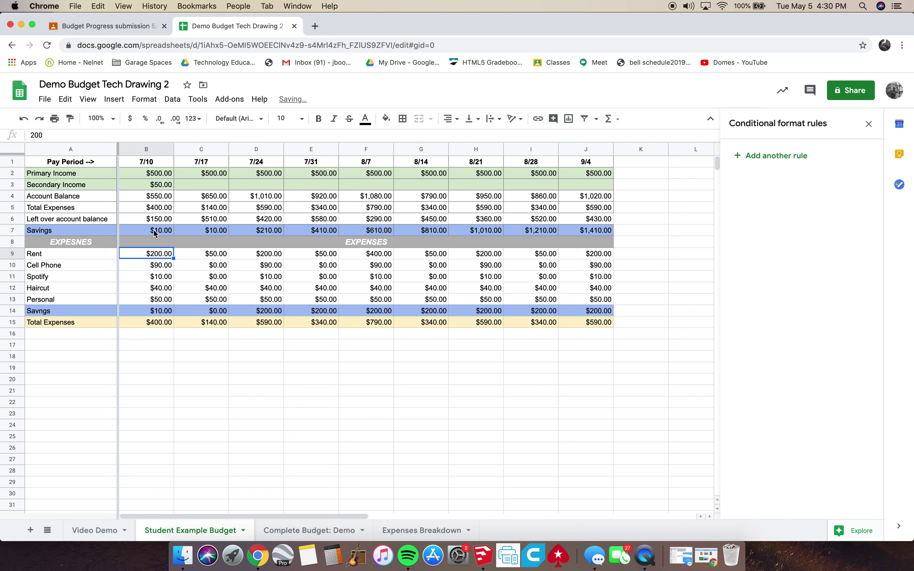
- Add another conditional formatting rule for B6:J6 that uses the "Is between" condition
left_click(155, 221)
left_click_drag(154, 223, 595, 222)
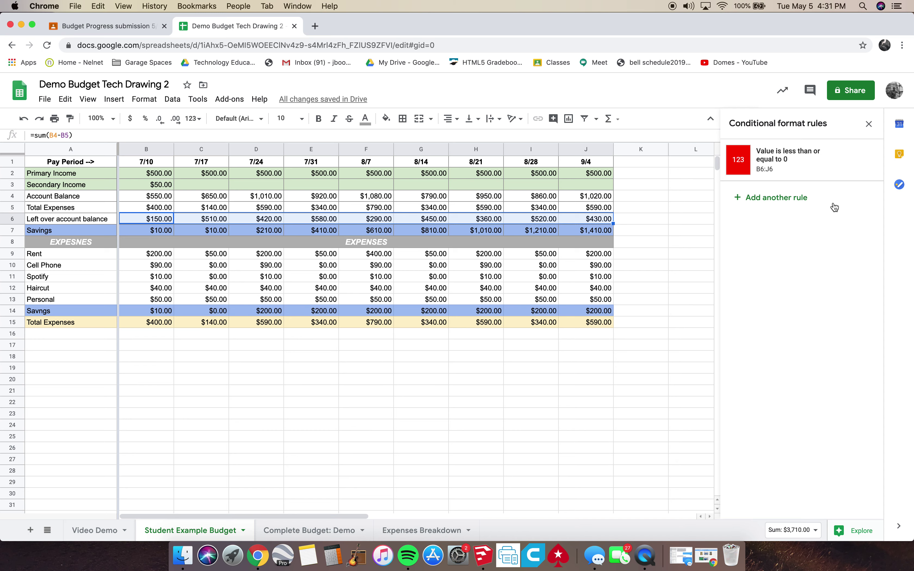
left_click(763, 197)
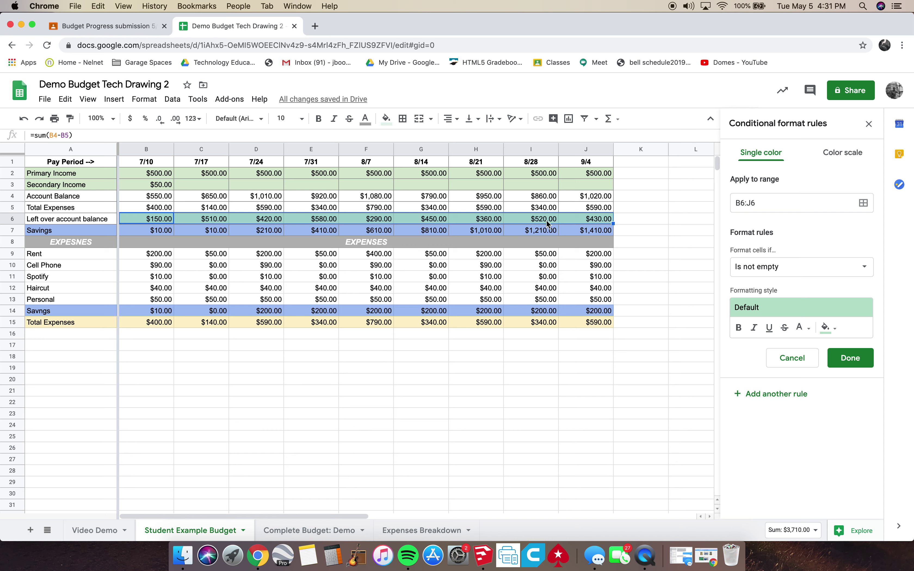
left_click(791, 271)
scroll(785, 328, "down", 2)
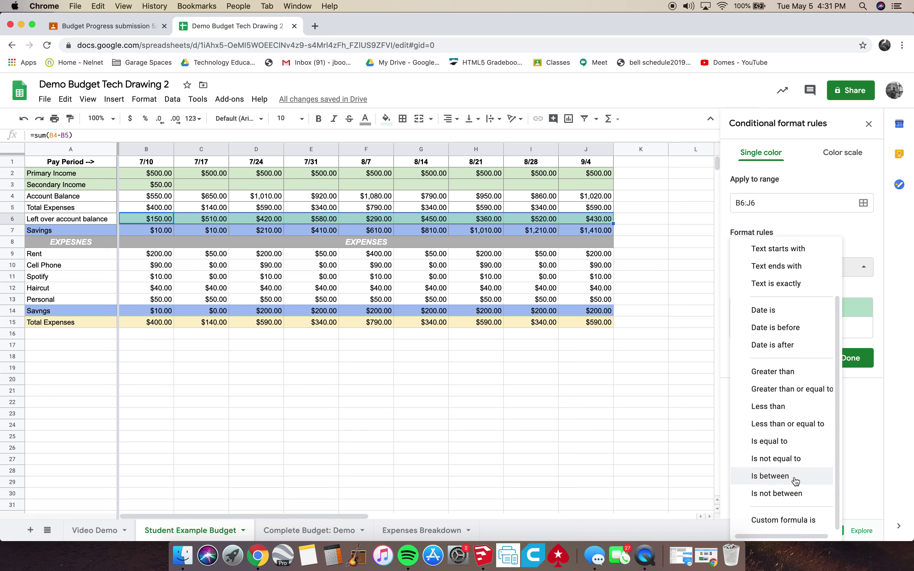
left_click(776, 481)
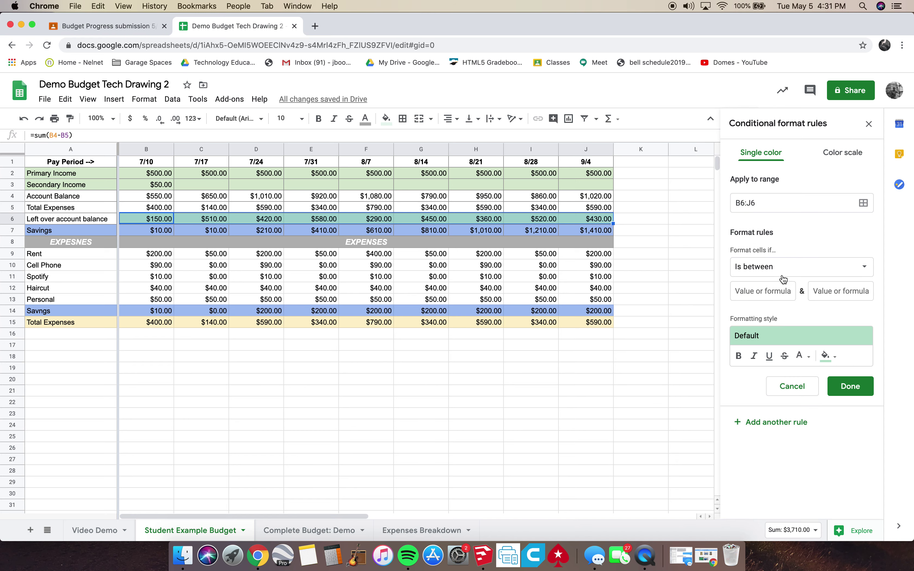
- Set the "Is between" limits of the new rule to 0 and 100
left_click(765, 295)
type("1.00")
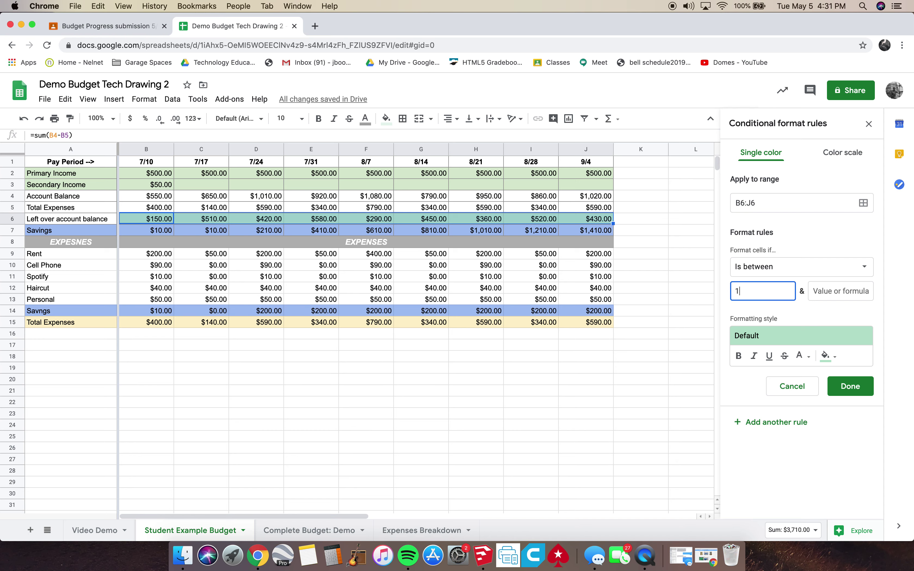
key("BackSpace")
key("BackSpace")
key("BackSpace")
key("BackSpace")
type("0")
key("Tab")
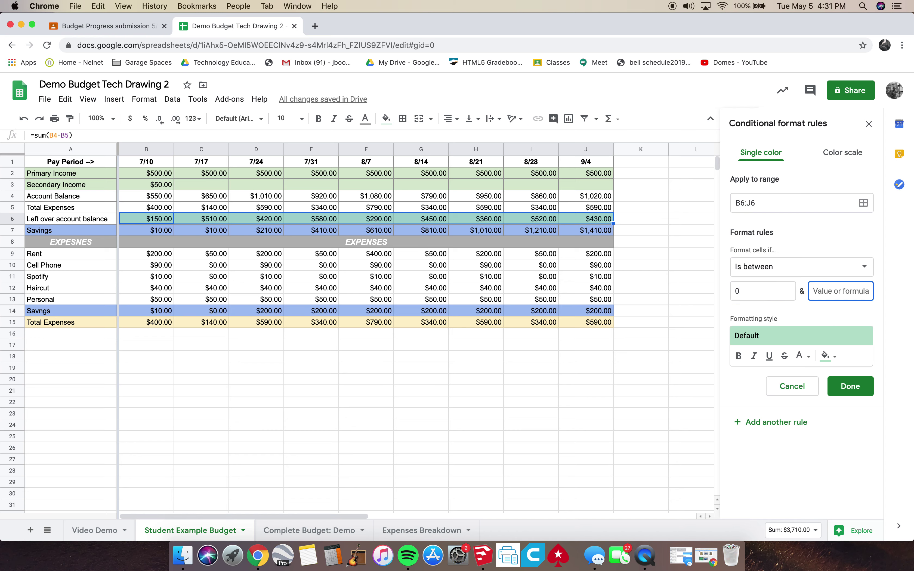
type("100")
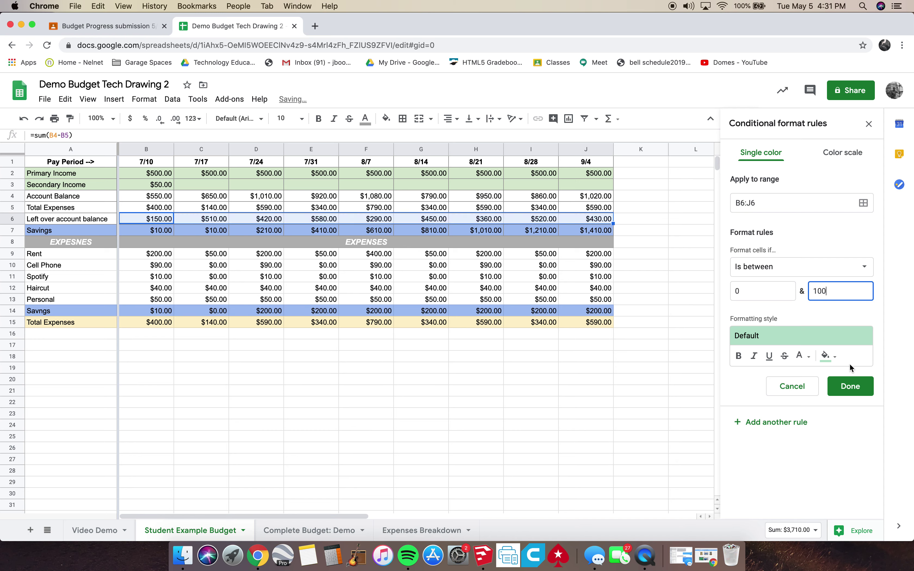
- Give the between-0-and-100 rule an orange fill with non-bold text
left_click(833, 356)
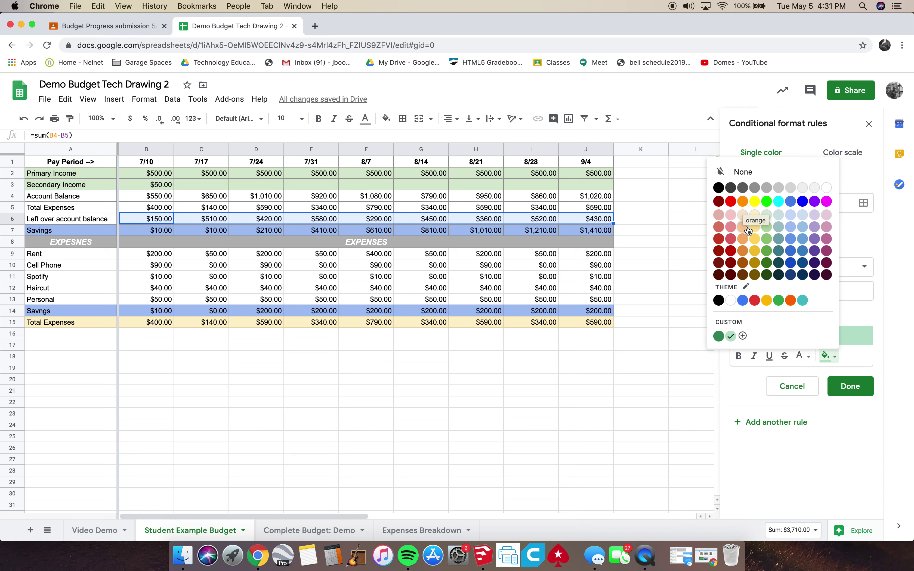
left_click(743, 239)
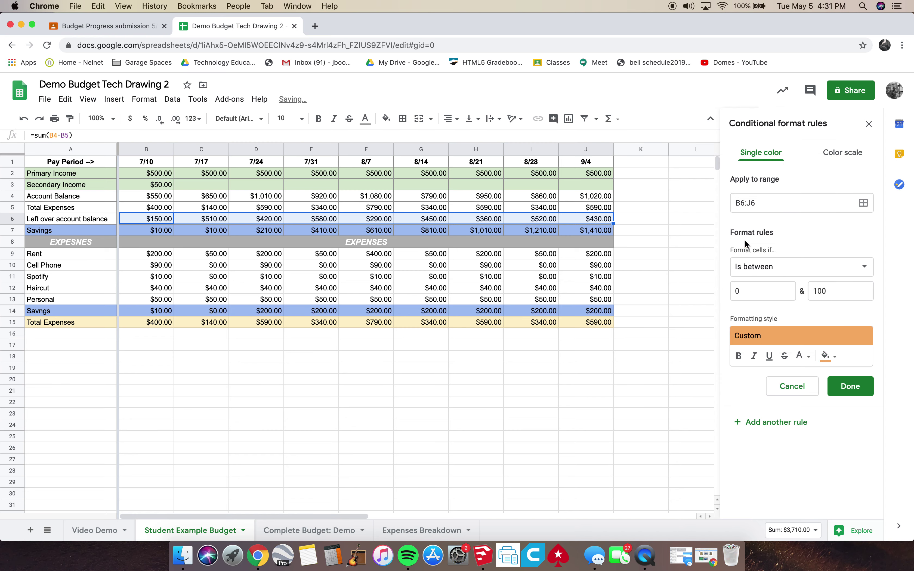
left_click(827, 356)
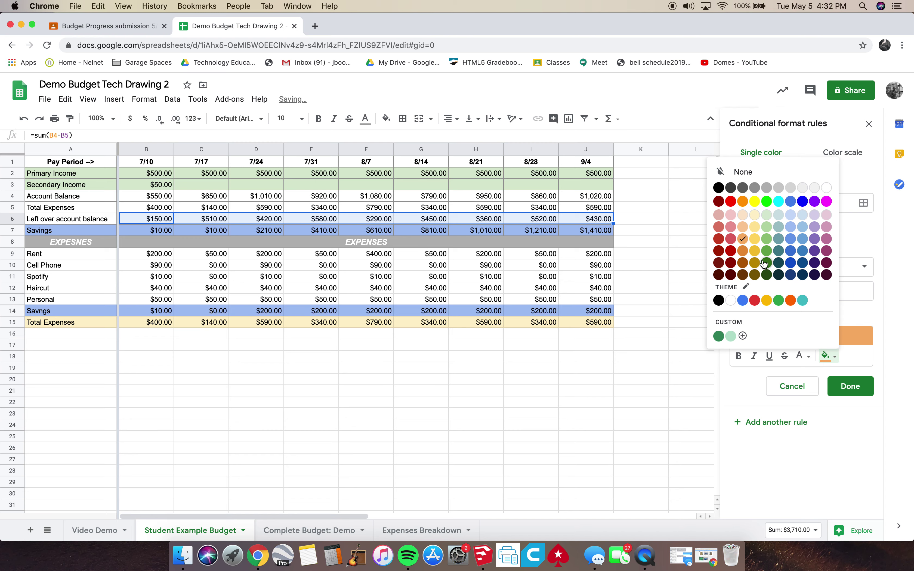
left_click(745, 241)
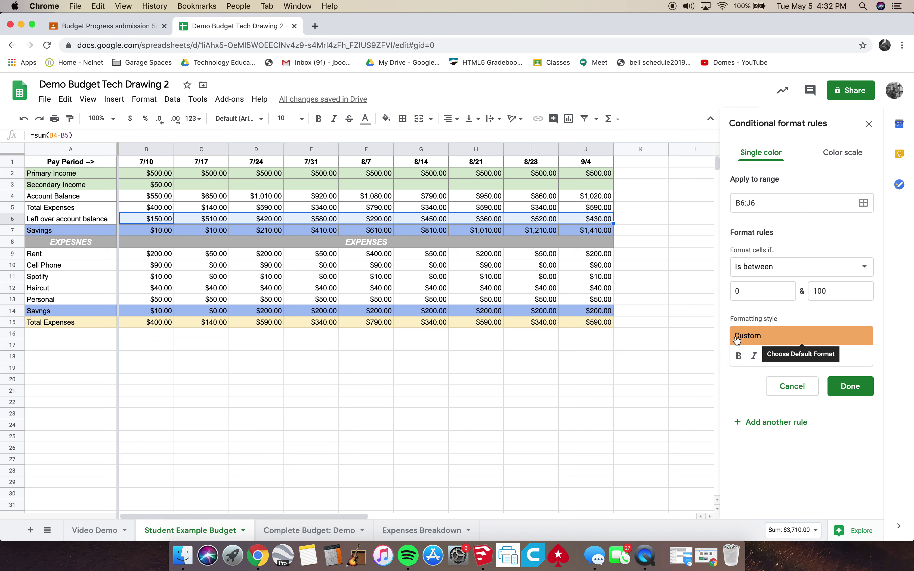
left_click(739, 356)
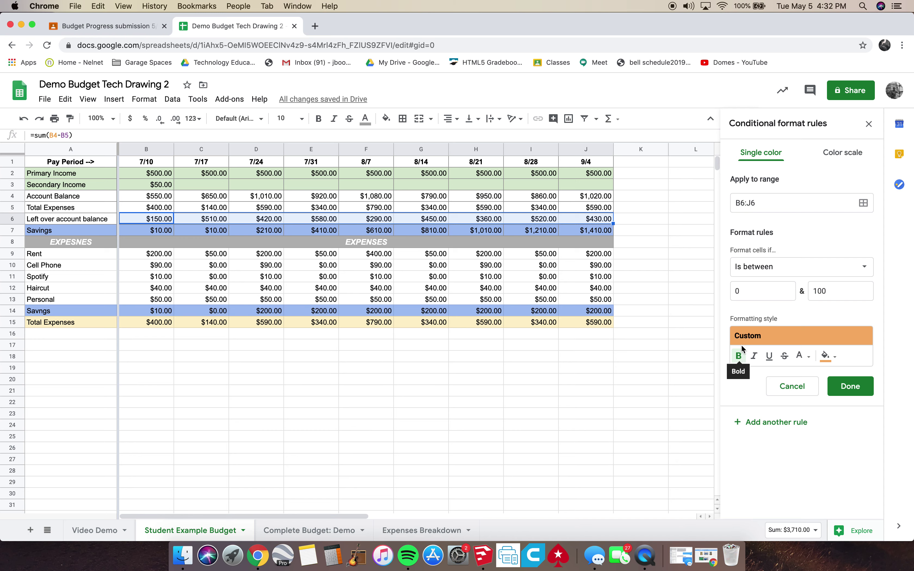
left_click(739, 361)
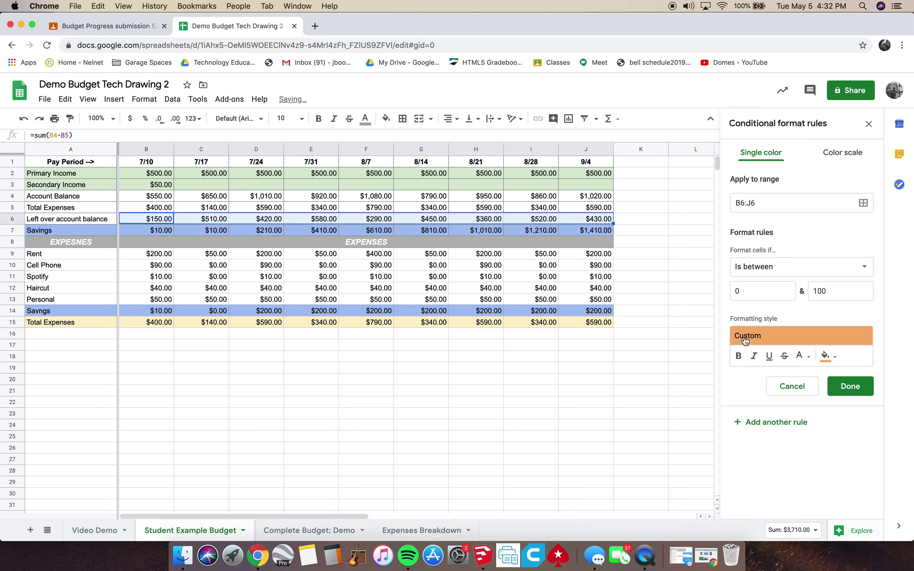
- Save the between-0-and-100 rule and add another conditional formatting rule for B6:J6 with the "Is between" condition
left_click(852, 387)
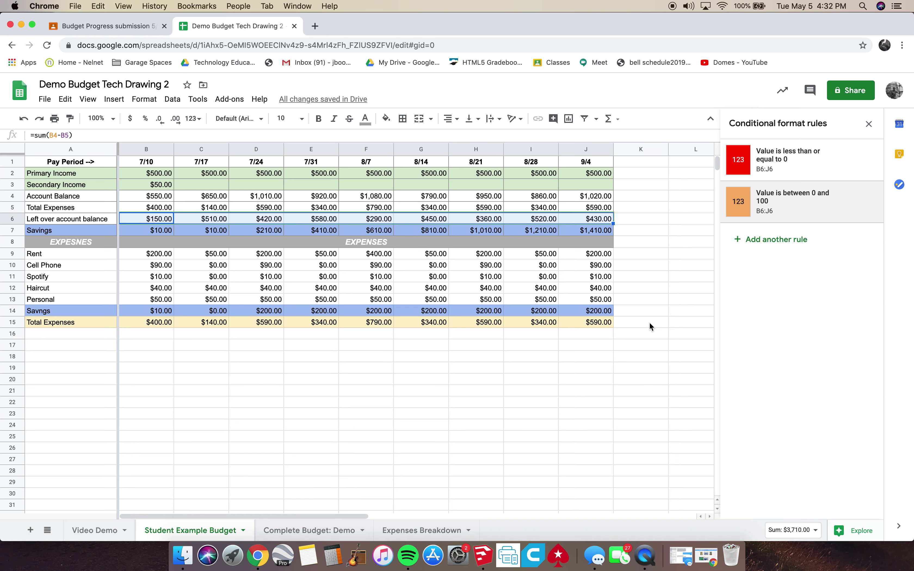
left_click(772, 242)
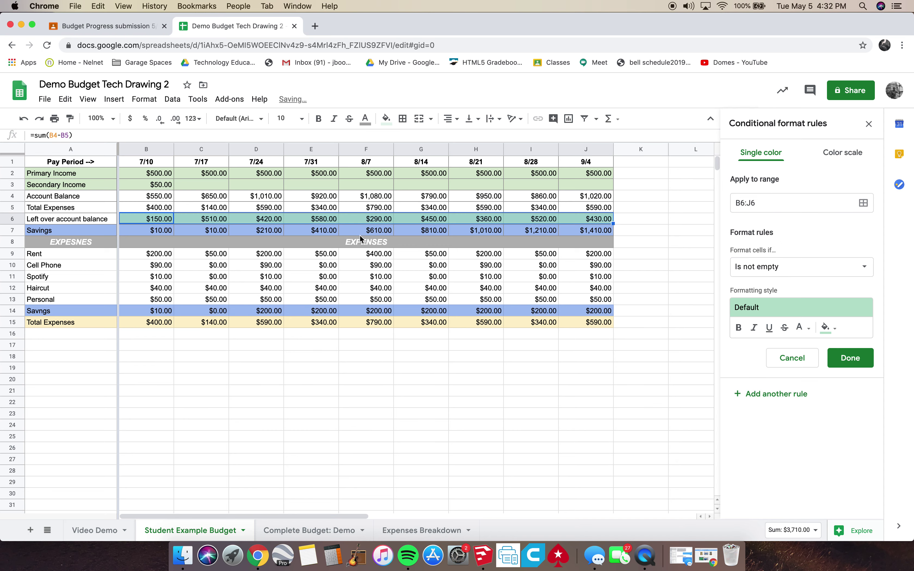
left_click(804, 270)
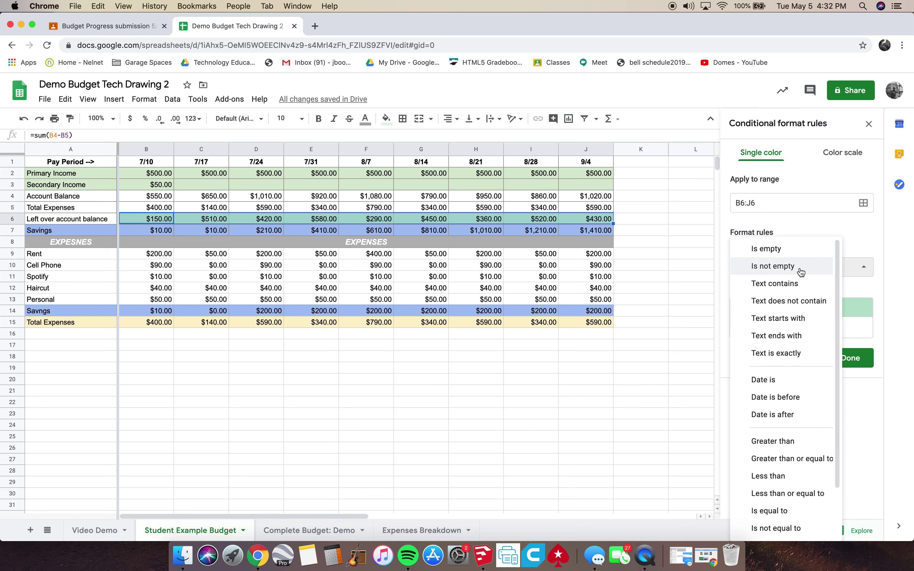
scroll(785, 472, "down", 2)
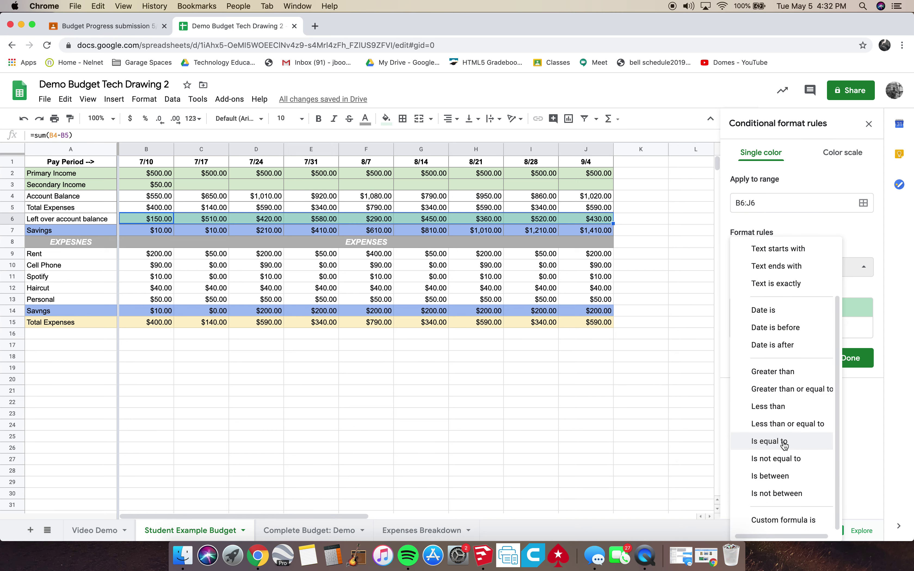
left_click(773, 475)
- Set the "Is between" limits of the new rule to 100 and 200
left_click(763, 292)
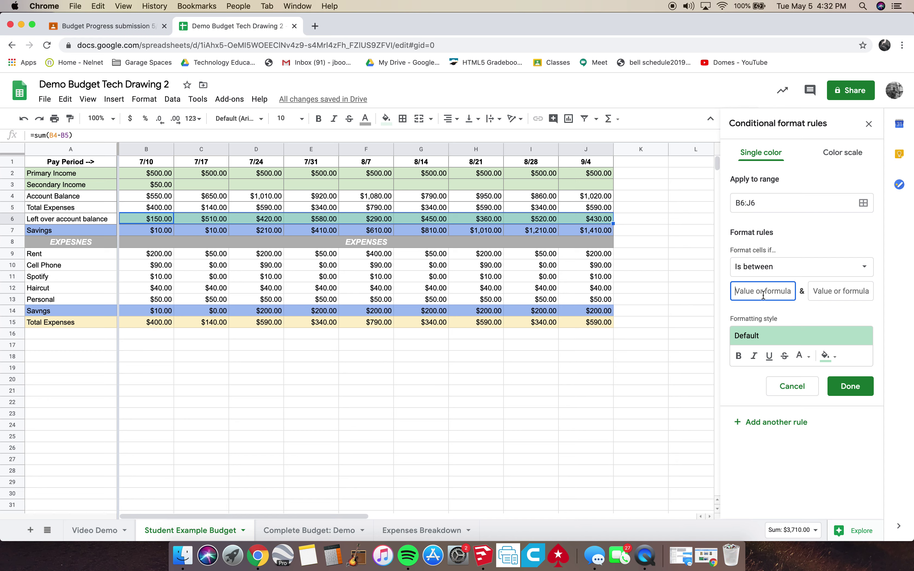
type("100")
left_click(829, 291)
type("200")
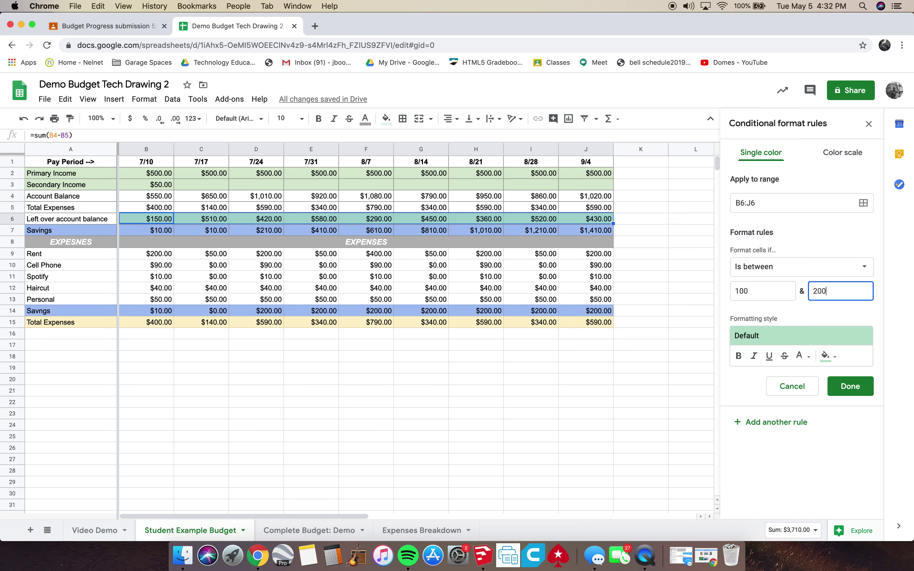
- Give the between-100-and-200 rule a light yellow fill and save the rule
left_click(833, 355)
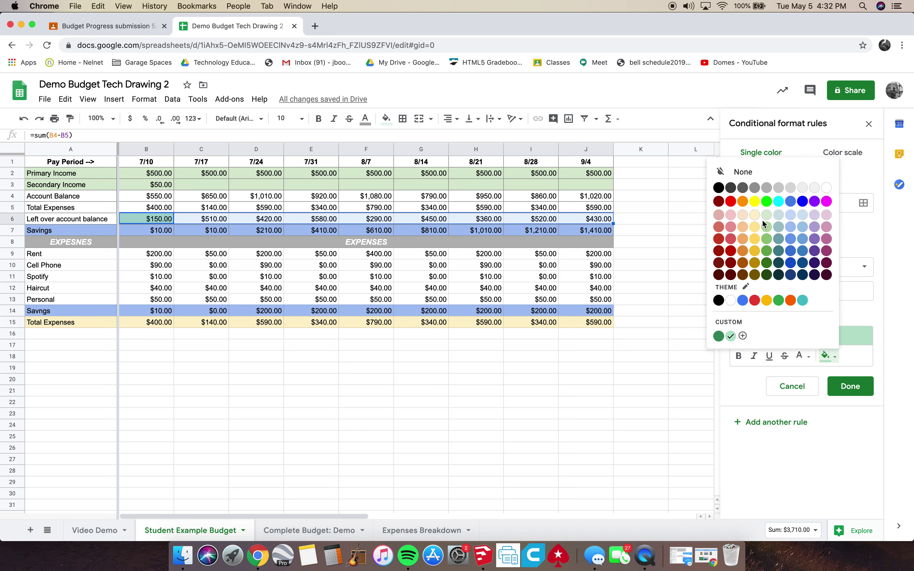
left_click(755, 216)
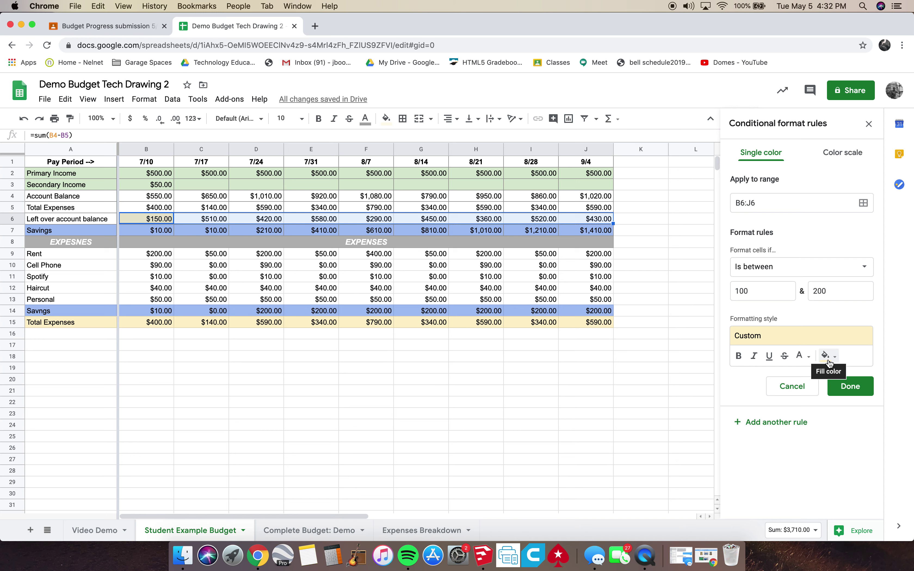
left_click(829, 356)
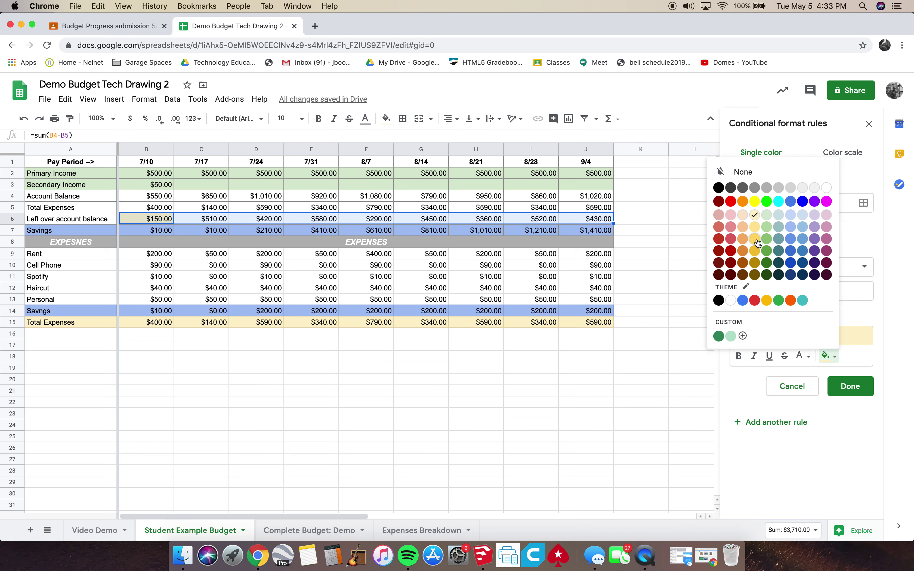
left_click(754, 217)
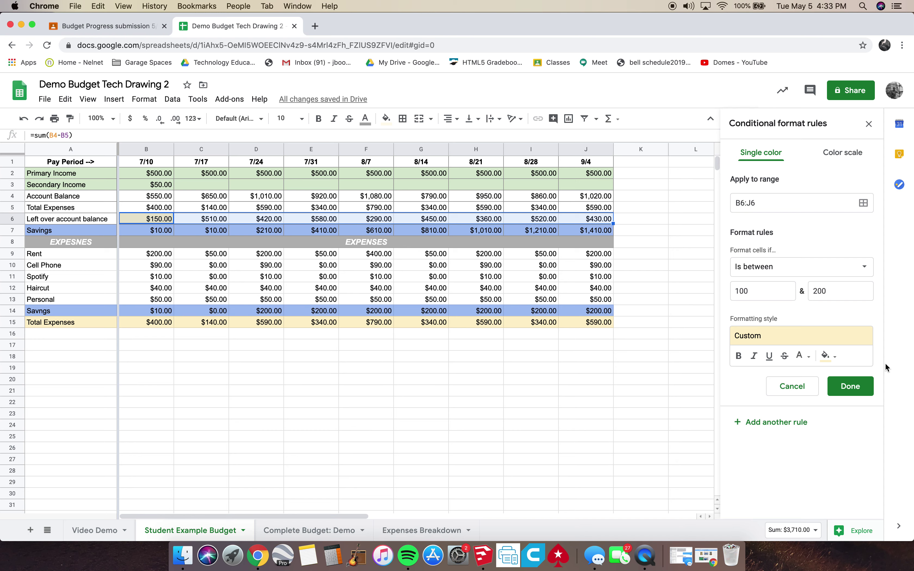
left_click(850, 386)
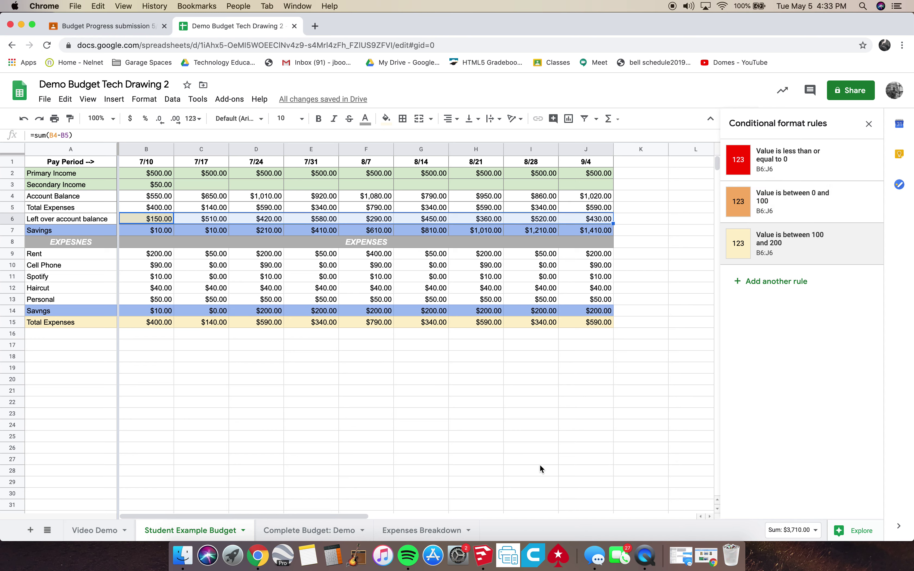
- Change the fill of the Total Expenses row A15:J15 to bright yellow
left_click(642, 379)
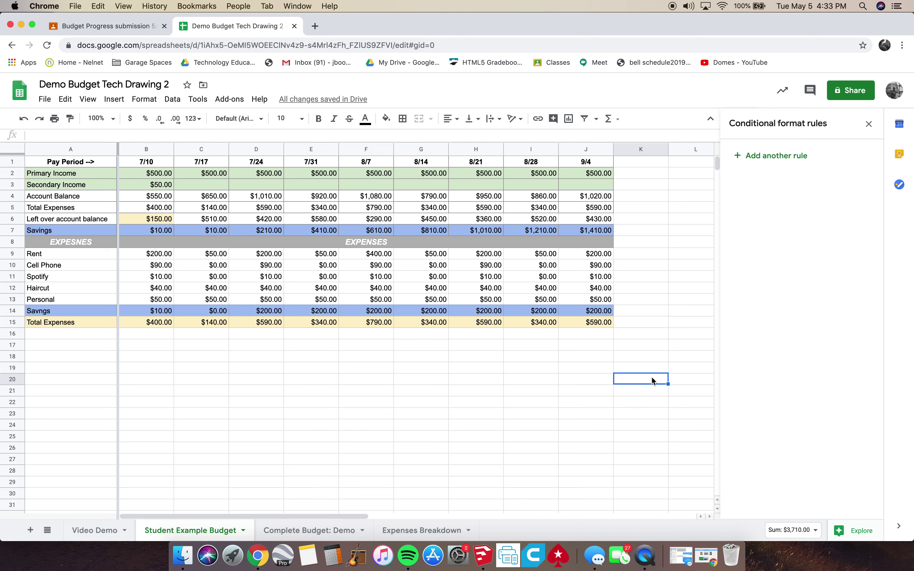
left_click_drag(52, 325, 594, 324)
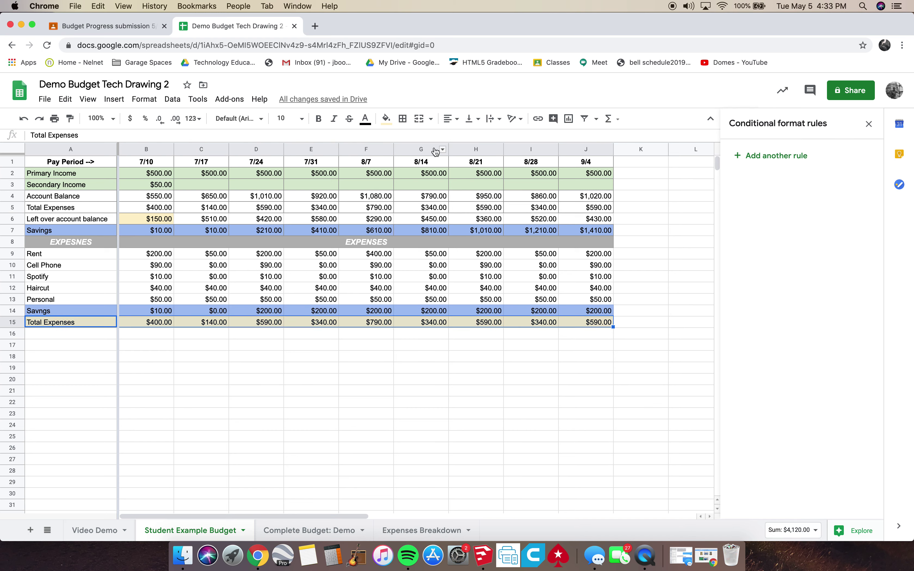
left_click(386, 118)
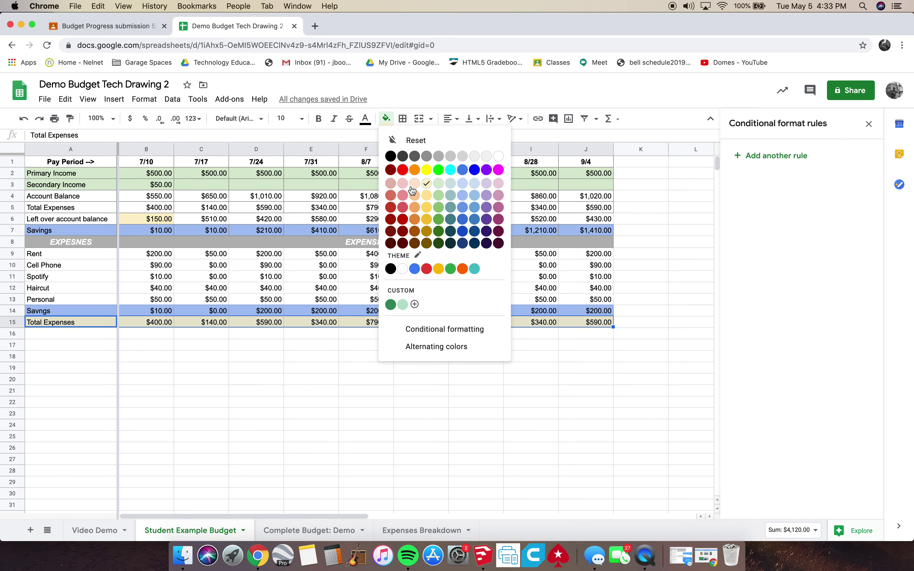
left_click(427, 171)
left_click(473, 458)
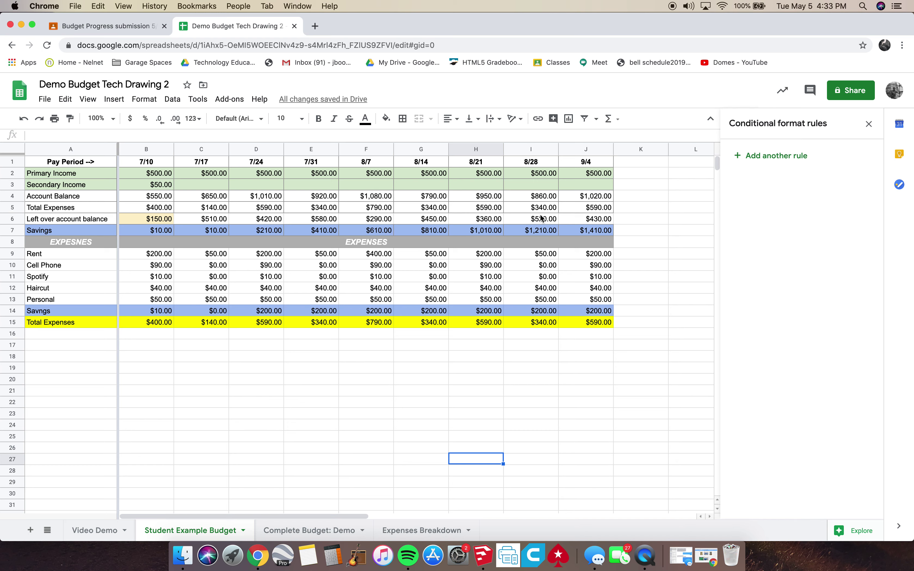
- Test the rules by setting the 7/10 rent in B9 to 300, and check the left over balances in B6 and F6
left_click(160, 257)
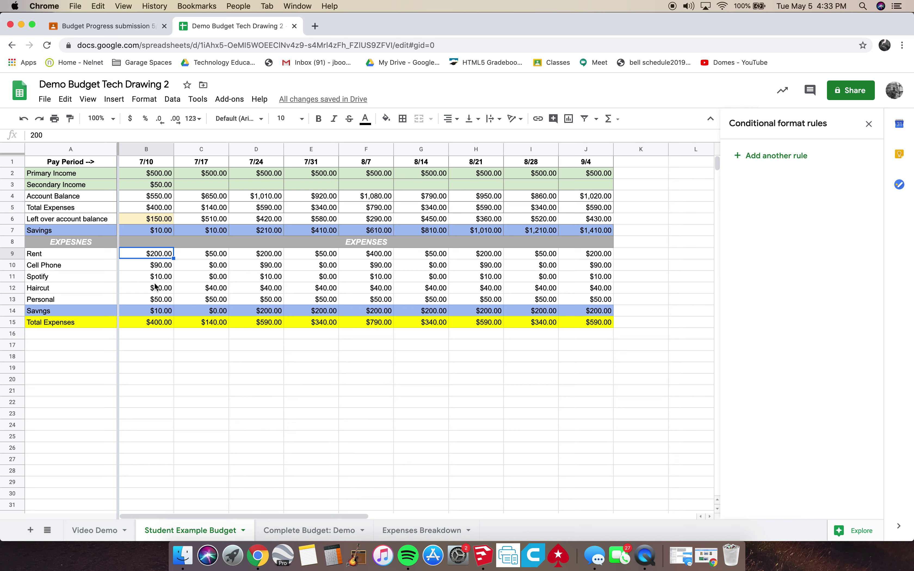
type("300")
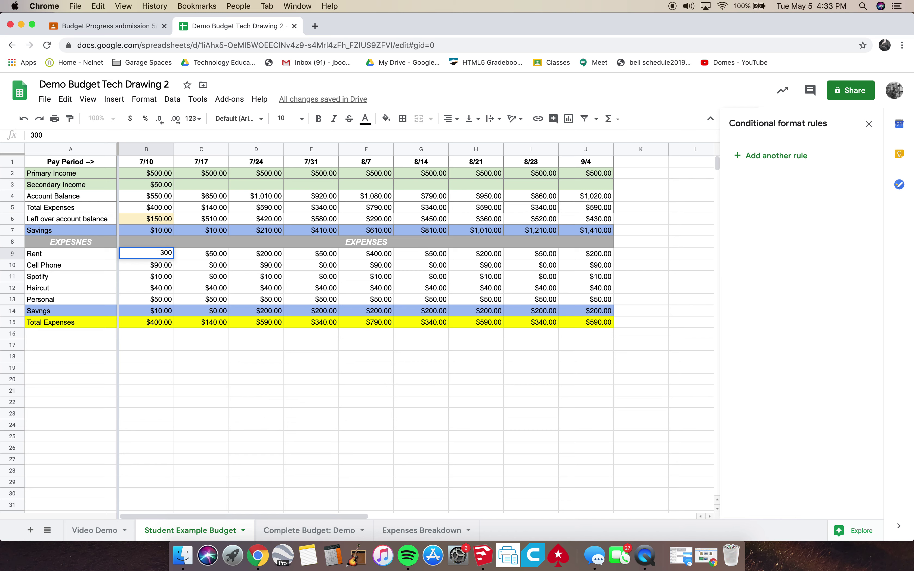
key("Return")
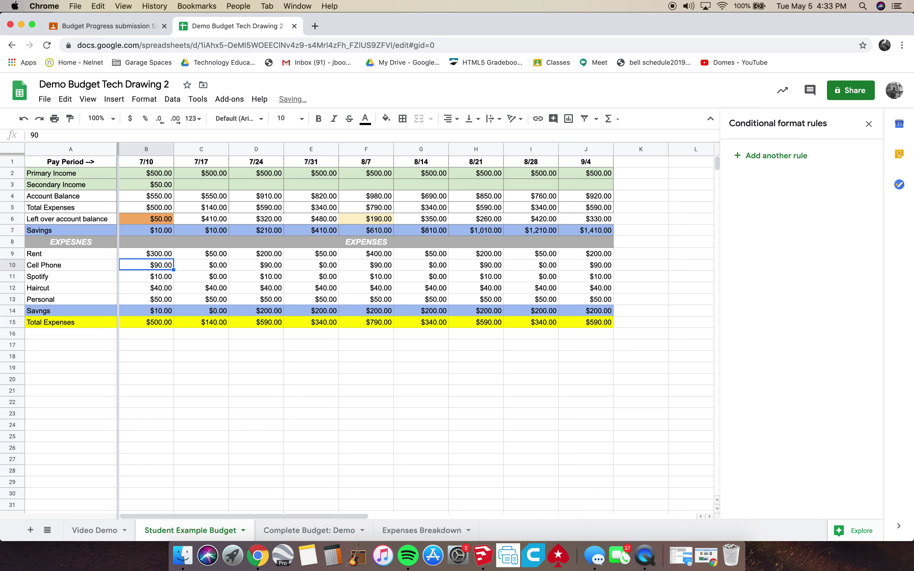
left_click(159, 222)
left_click(161, 260)
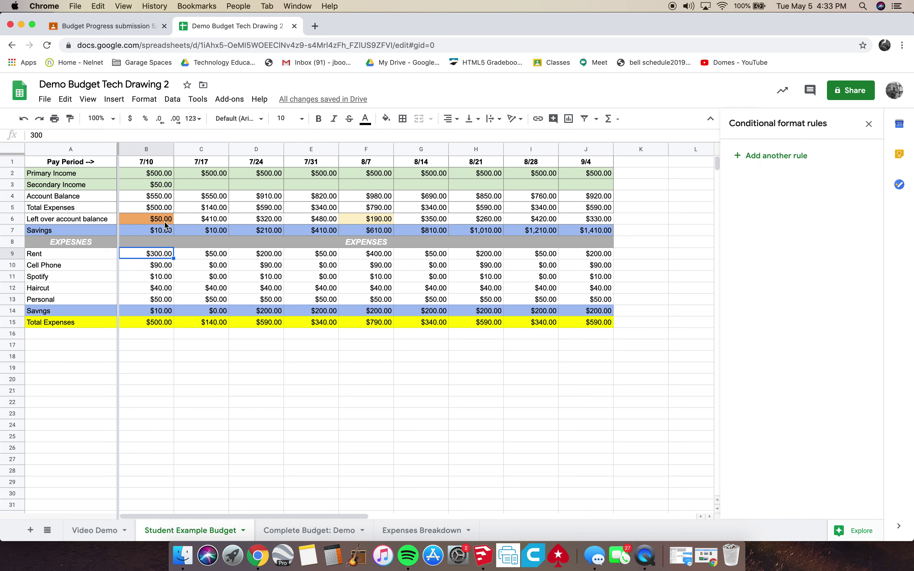
left_click(366, 222)
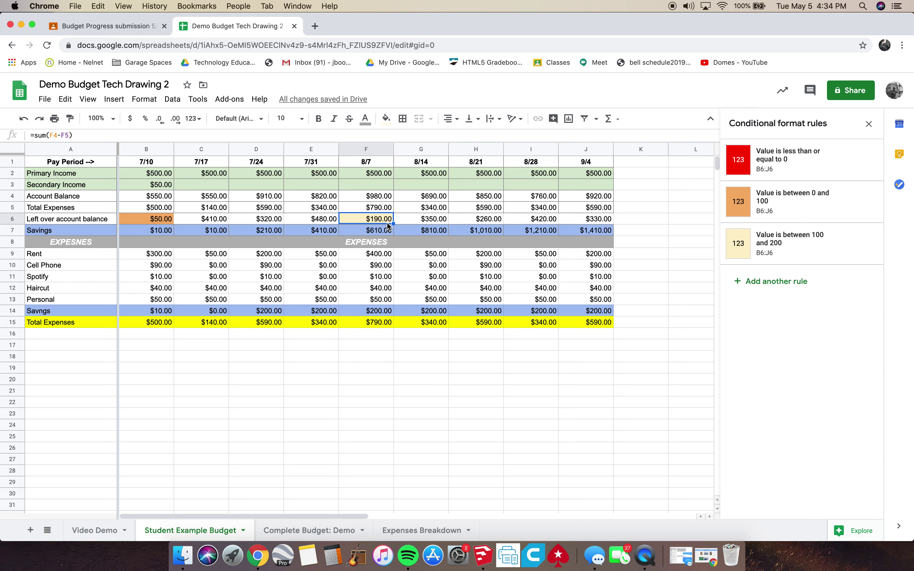
left_click(166, 221)
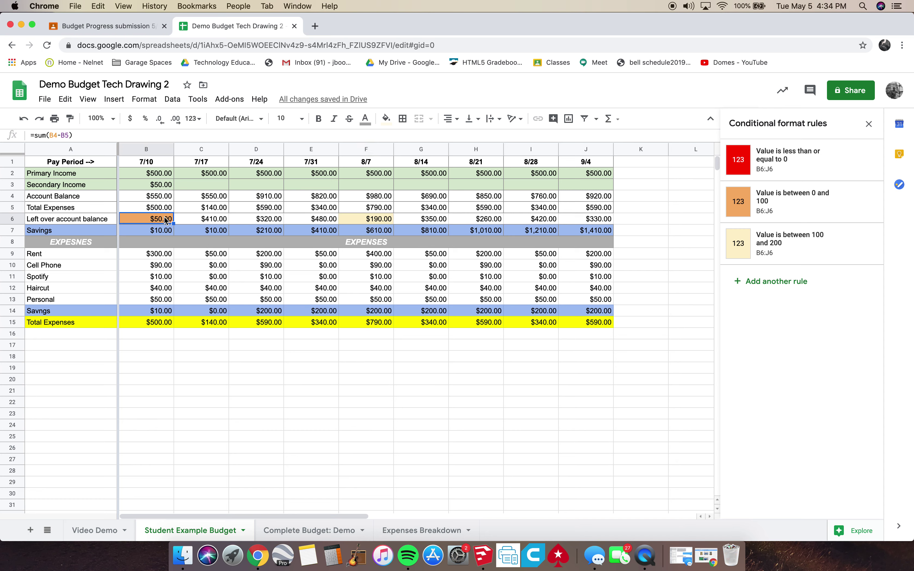
- Raise the 7/10 rent in B9 to 400 and check the left over balances in B6, H6 and F6
left_click(152, 254)
type("400")
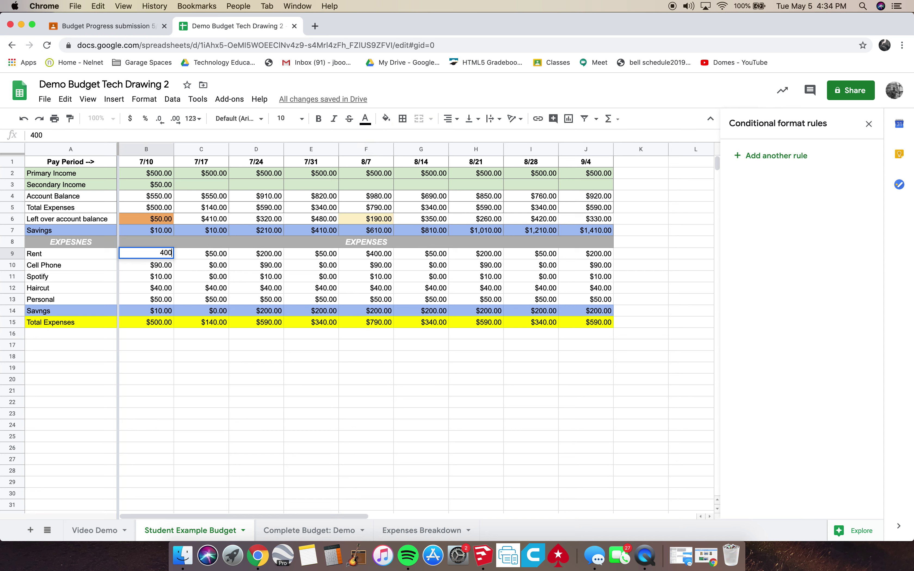
key("Return")
left_click(166, 220)
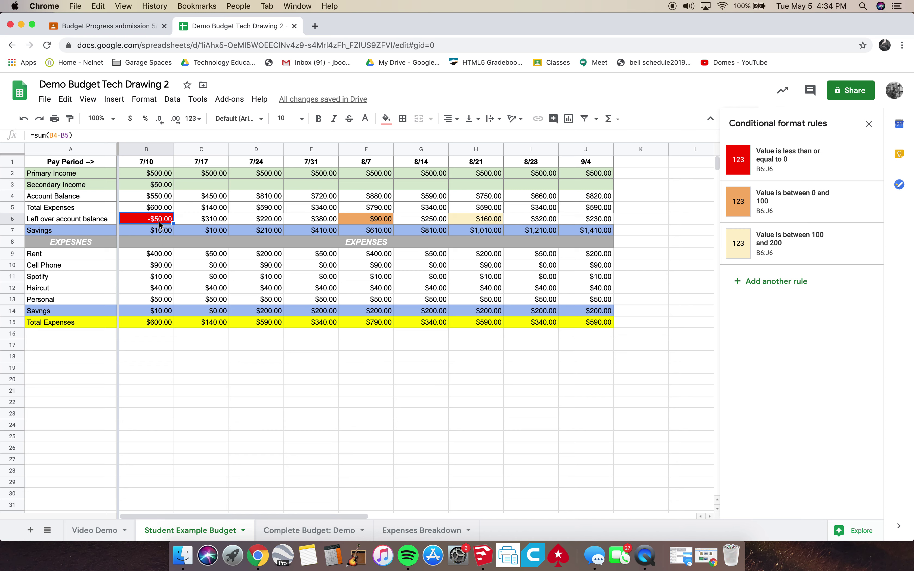
left_click(489, 220)
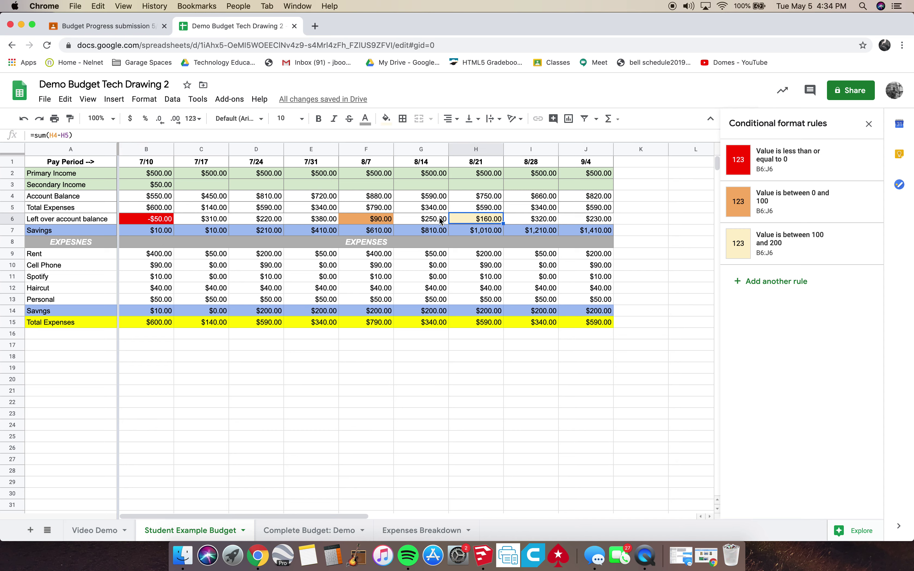
left_click(388, 221)
left_click(168, 217)
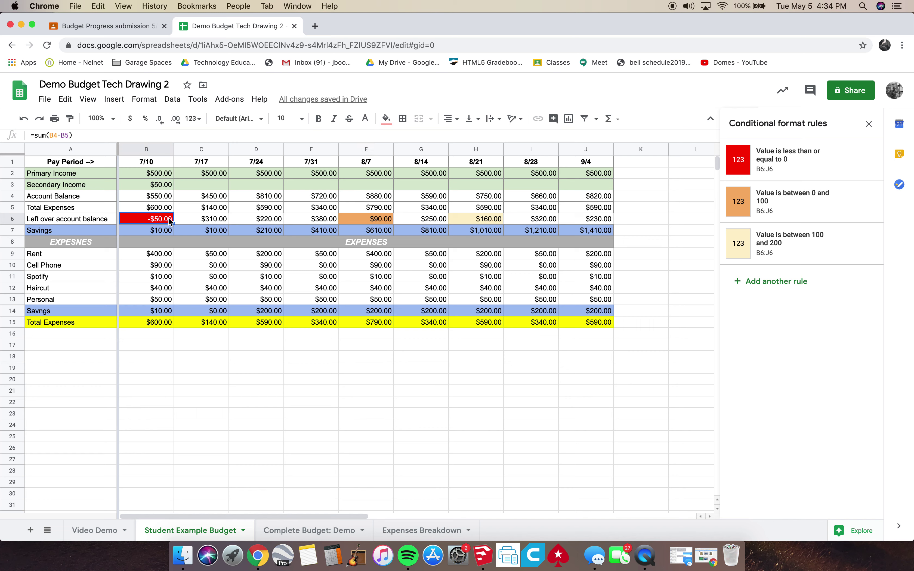
- Return the 7/10 rent in B9 to 200
left_click(158, 254)
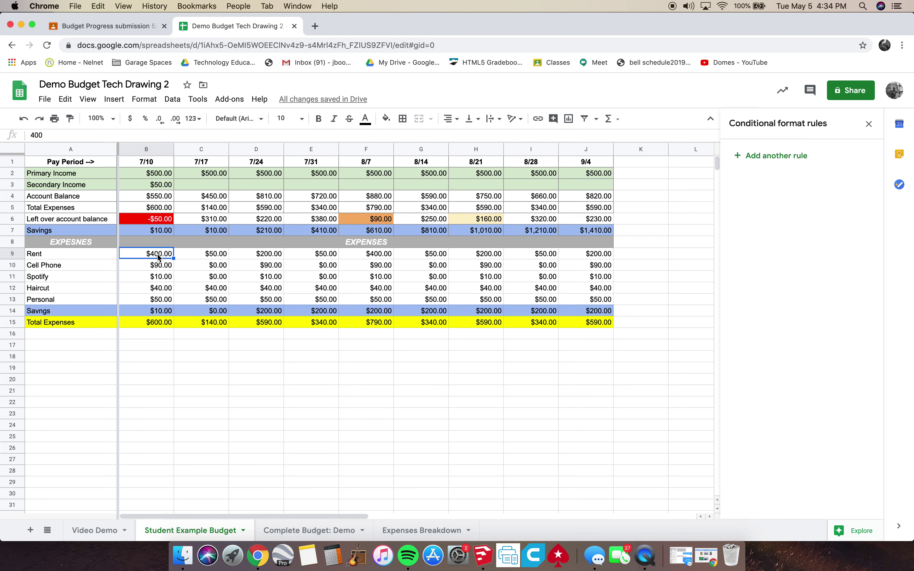
type("200")
key("Return")
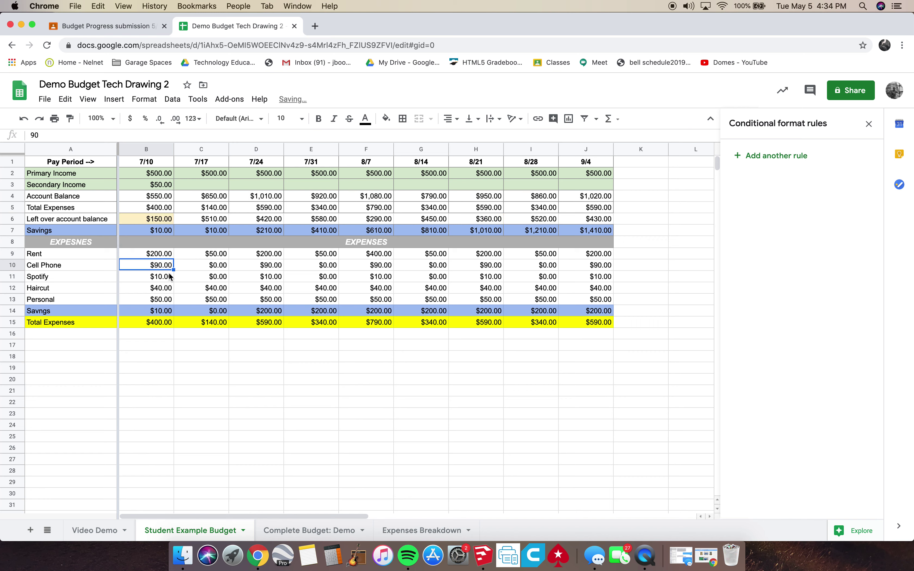
- Test the upper limit of the light yellow rule by setting the 7/10 rent in B9 to 150
left_click(166, 256)
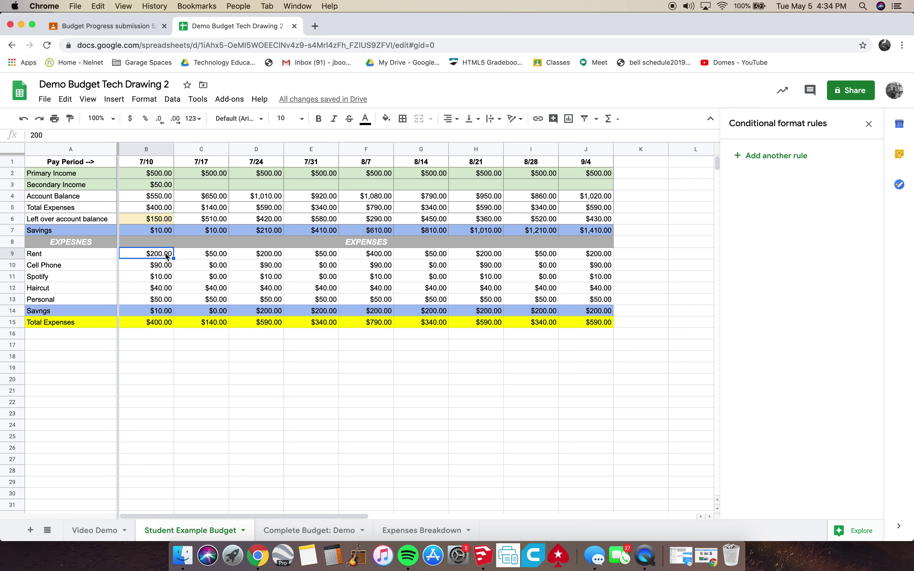
type("150")
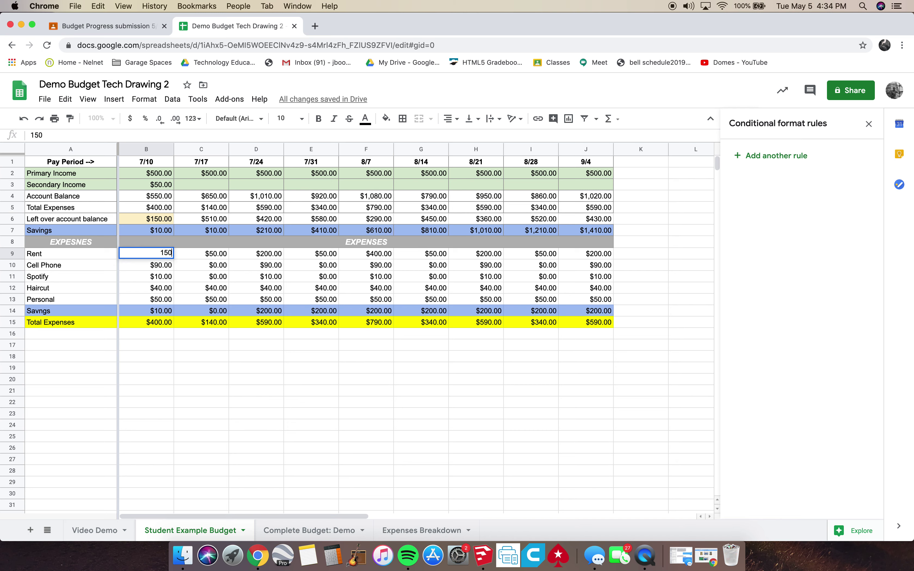
key("Return")
- Set the 7/10 rent in B9 to 0 and review the Left over account balance cells B6:J6
left_click(153, 258)
type("0")
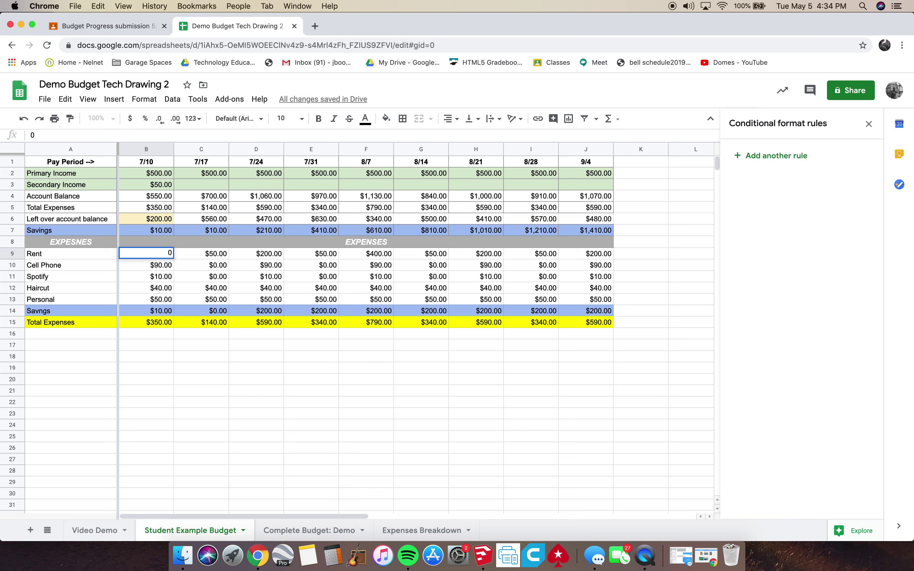
key("Return")
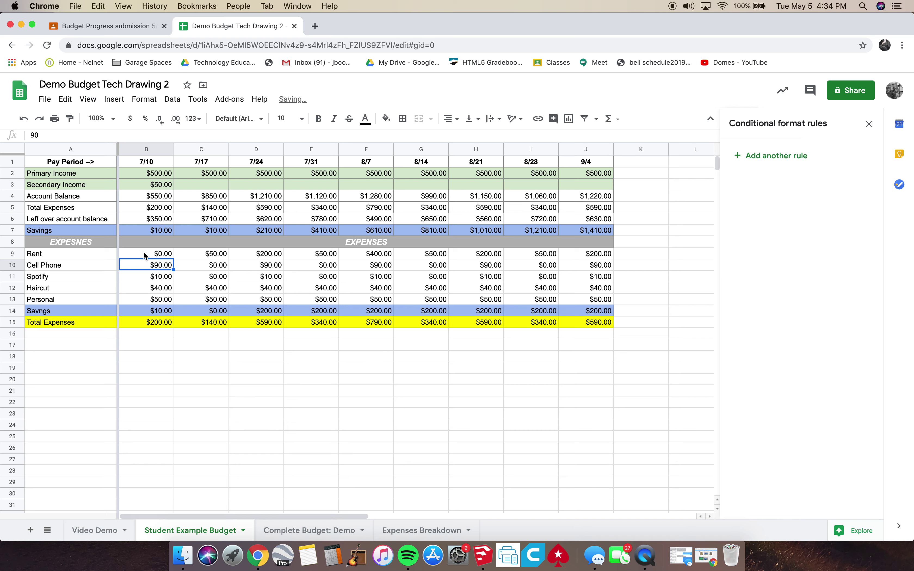
left_click_drag(147, 219, 604, 220)
left_click(637, 219)
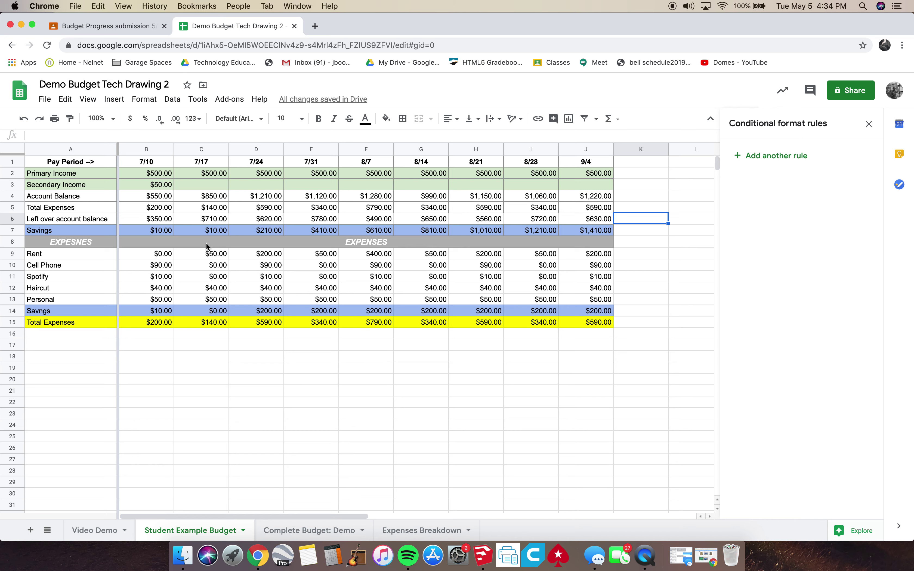
- Restore the 7/10 rent in B9 to 200 and check the left over balance in B6
left_click(149, 253)
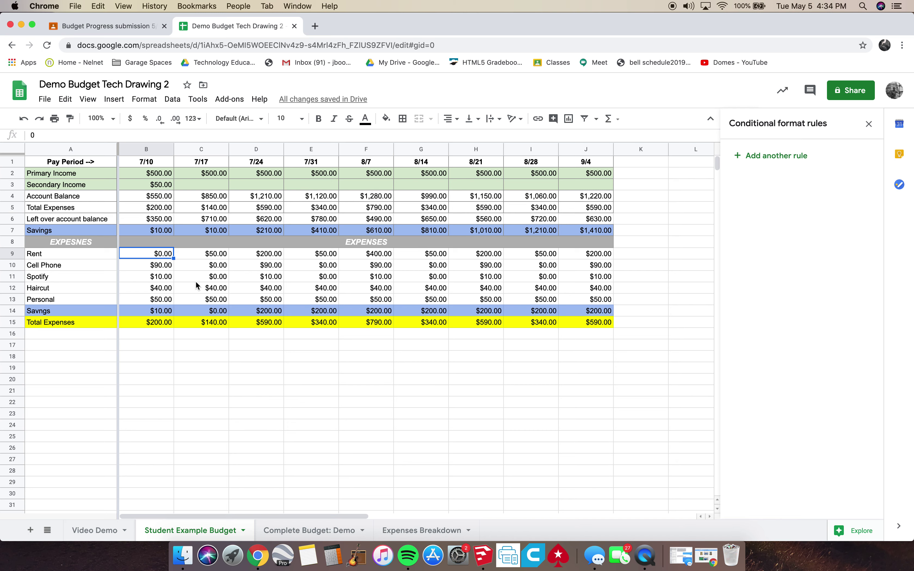
type("200")
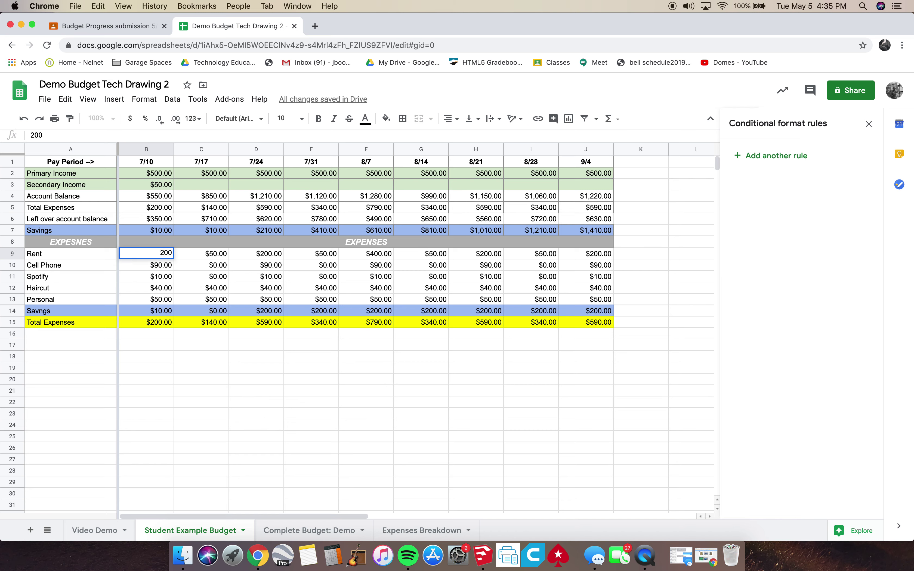
key("Return")
left_click(167, 222)
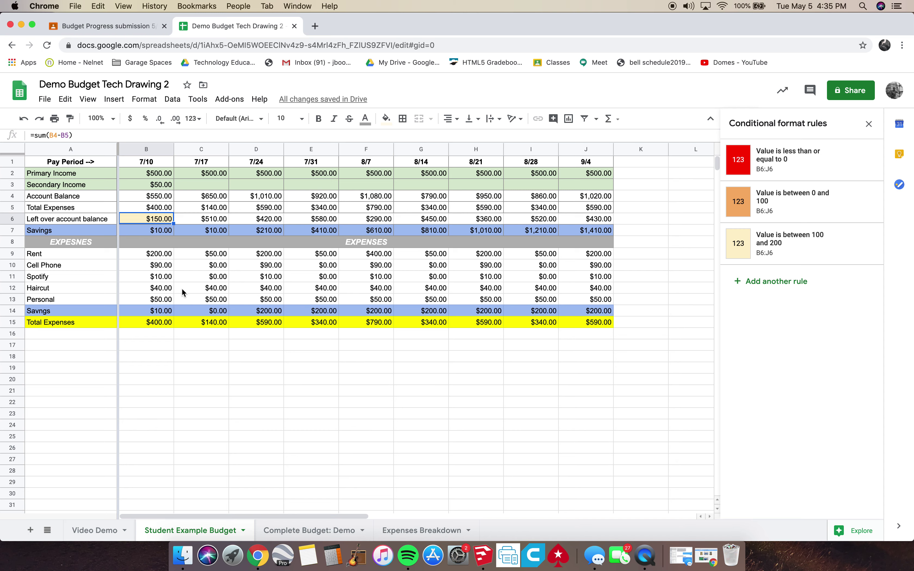
- Select the Left over account balance cells B6:J6 to review their conditional formatting rules
left_click(157, 165)
left_click(90, 163)
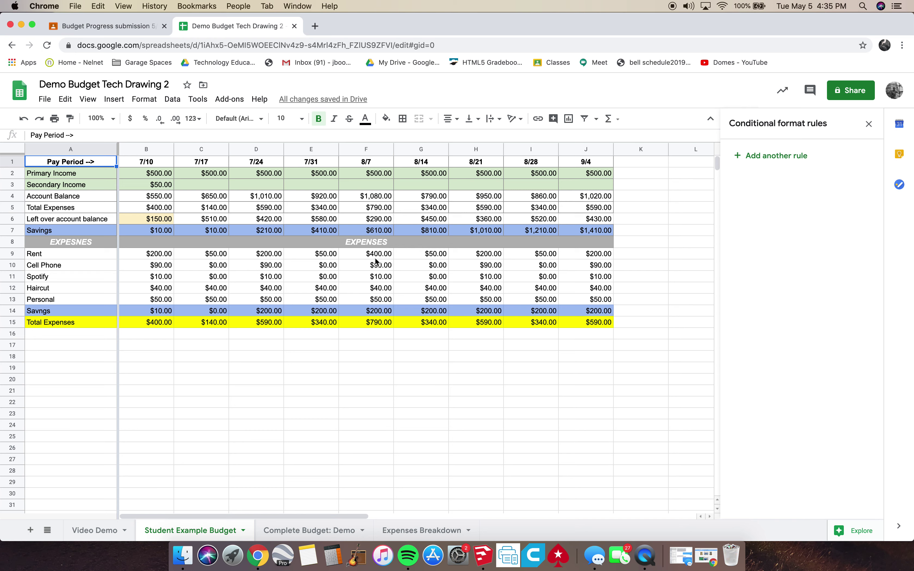
left_click(166, 222)
left_click_drag(149, 223, 604, 236)
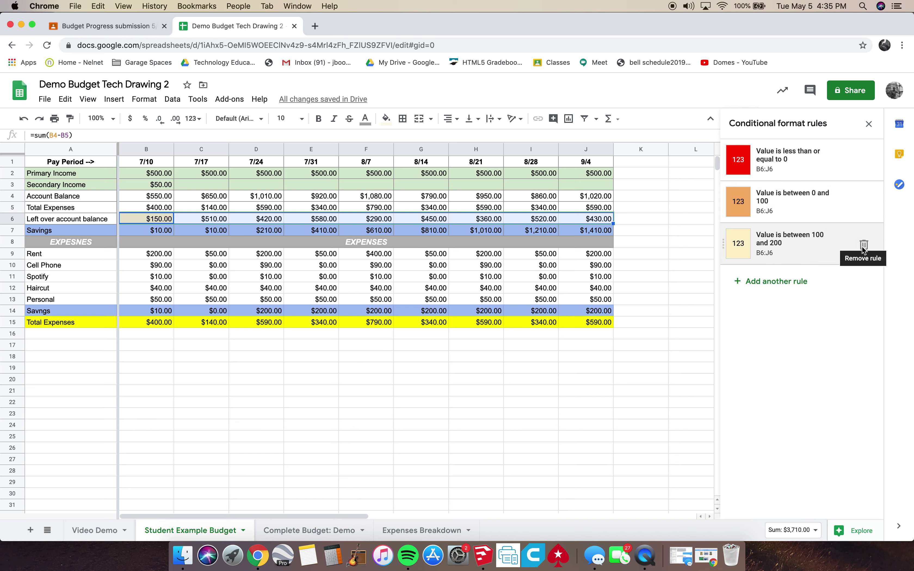
- Try green text for the less than or equal to 0 rule on B6:J6 and return the text color to white
left_click(802, 162)
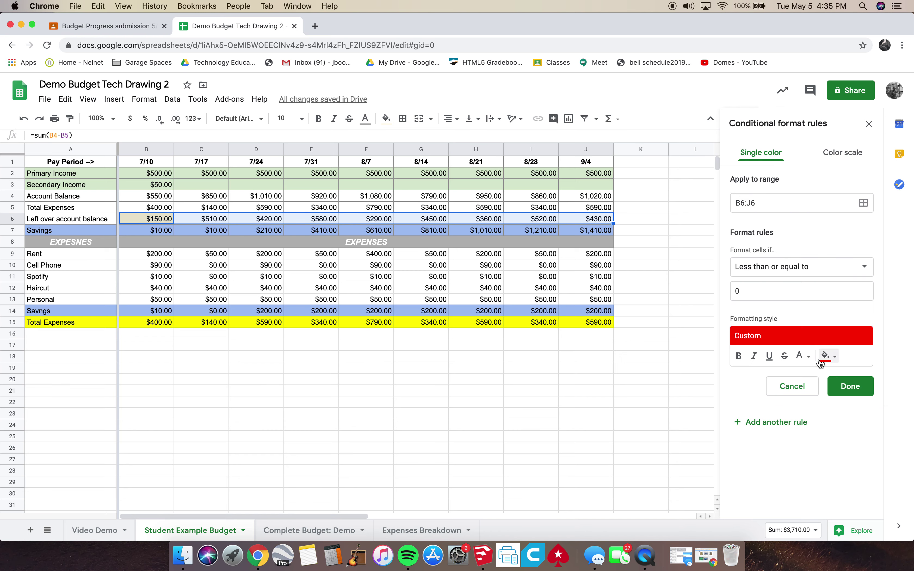
left_click(808, 358)
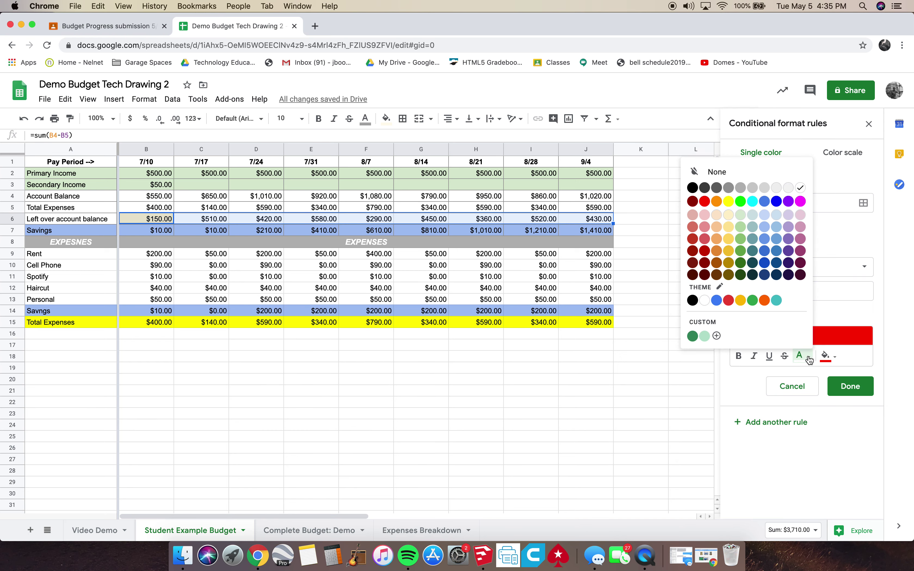
left_click(741, 201)
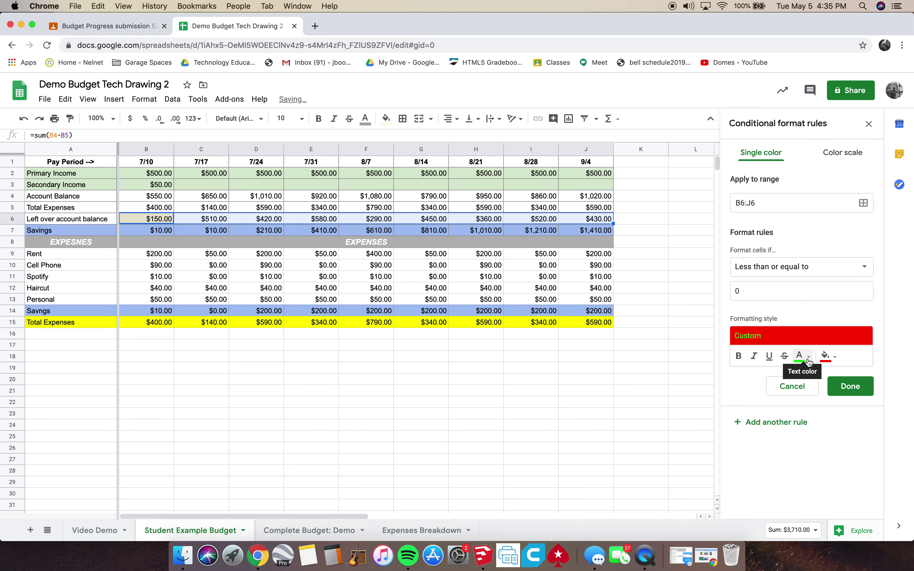
left_click(801, 357)
left_click(800, 188)
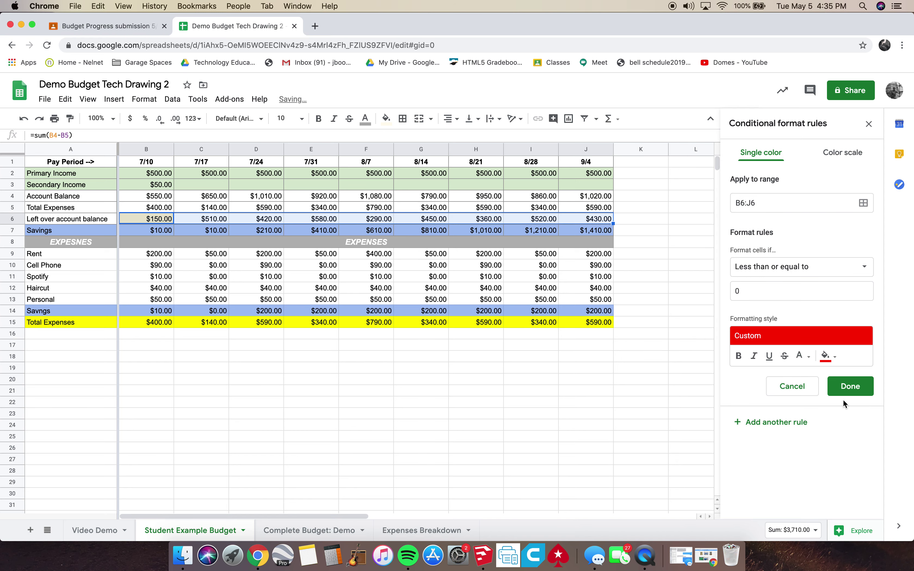
left_click(846, 391)
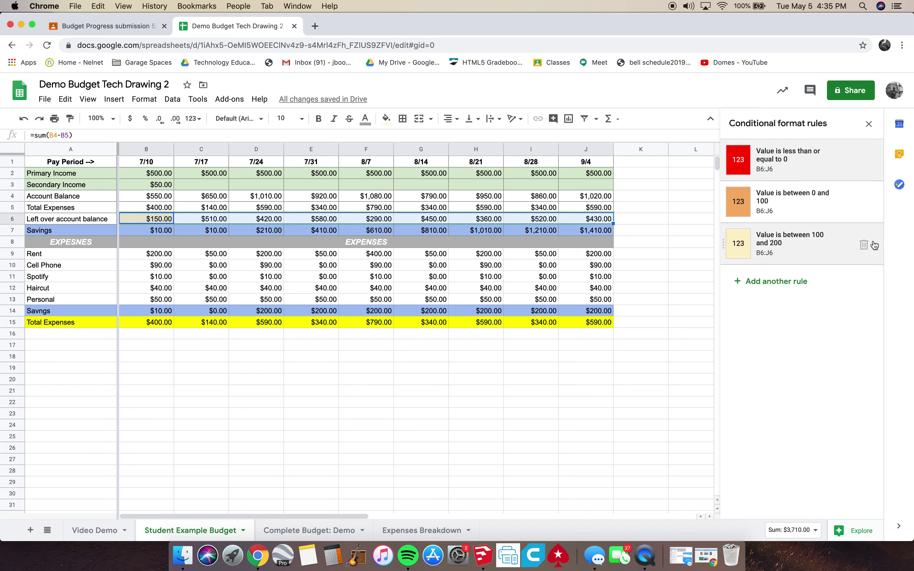
- Close the conditional format rules and select the Pay Period header cell A1
left_click(868, 124)
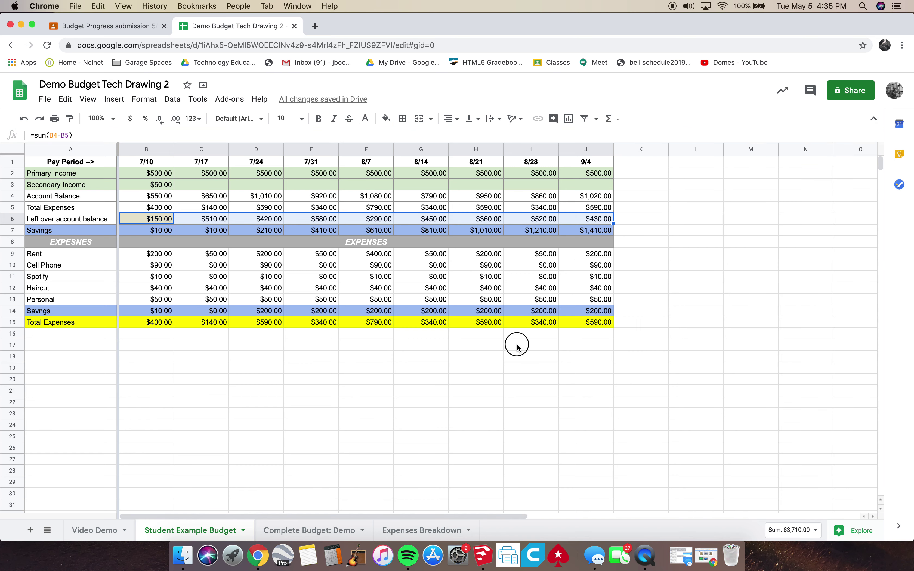
left_click(518, 347)
left_click(89, 167)
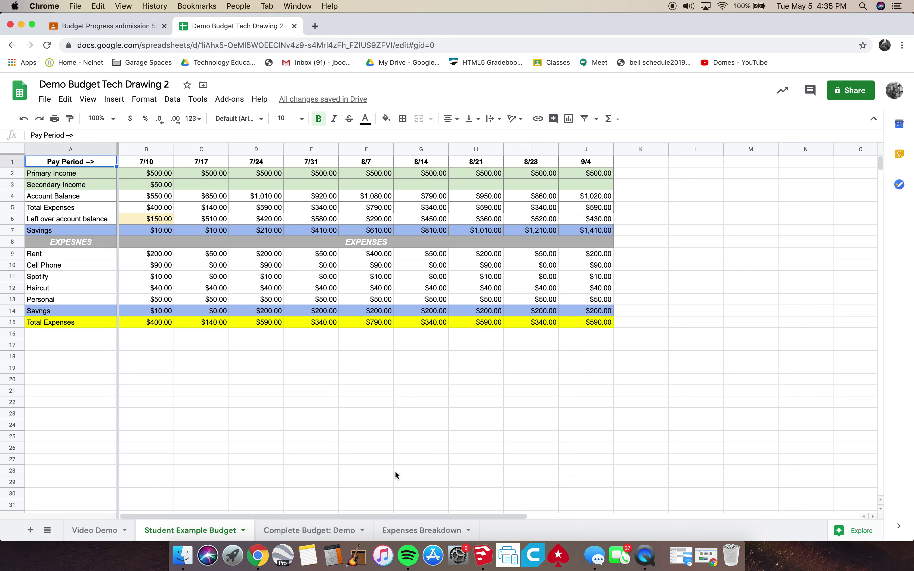